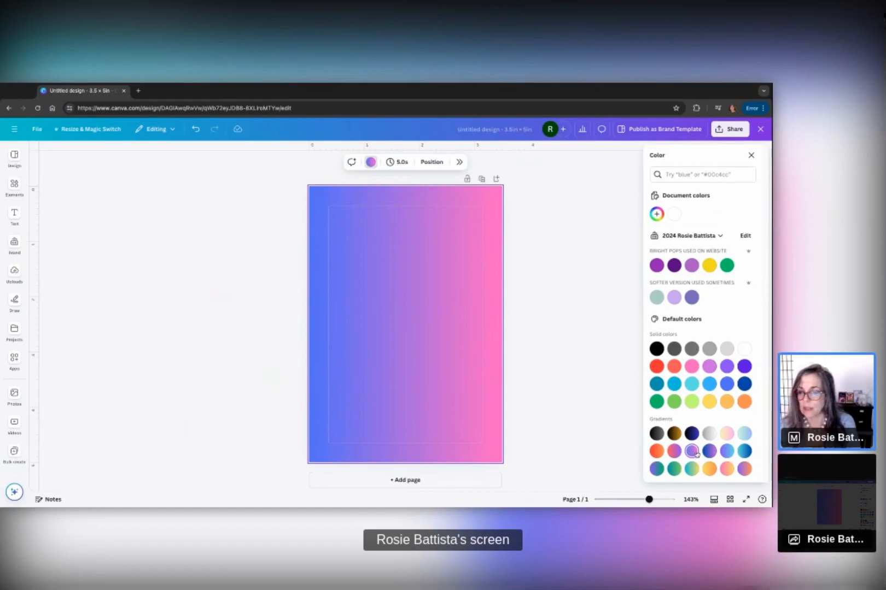
Step: Preview default gradients on the page background and apply the light-cyan-to-dark-blue one
click(709, 452)
click(726, 452)
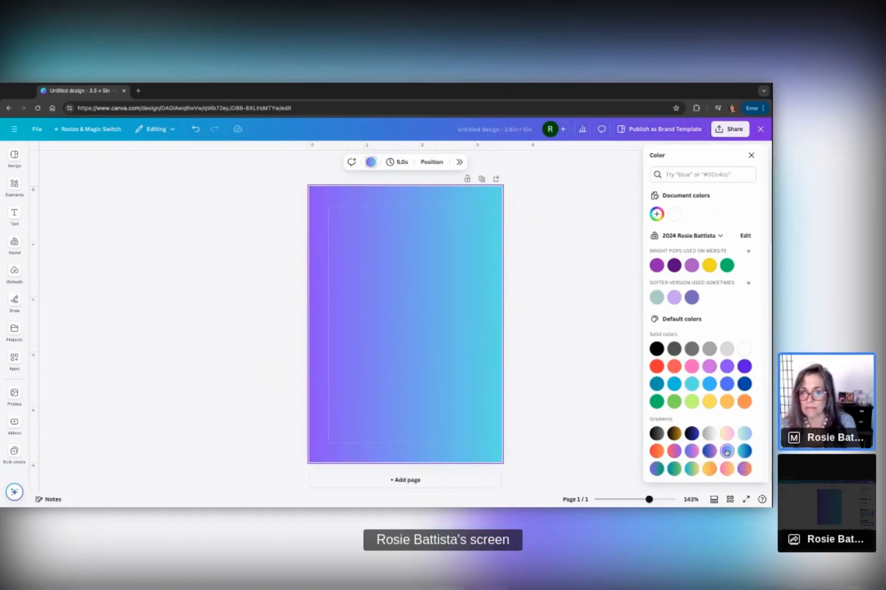
click(745, 452)
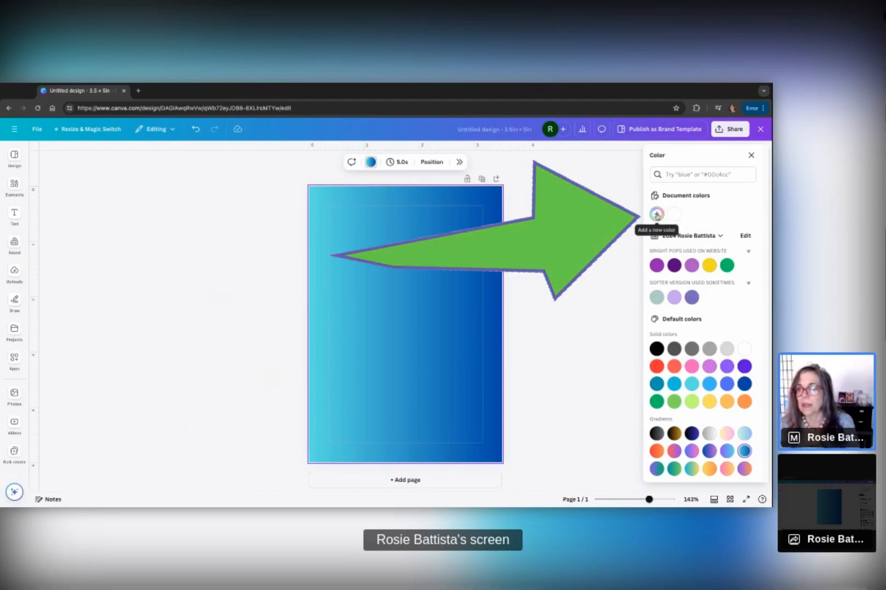
Step: Turn the page background into a custom gradient, try the styles and choose the circular gradient at 0% 0%
click(656, 215)
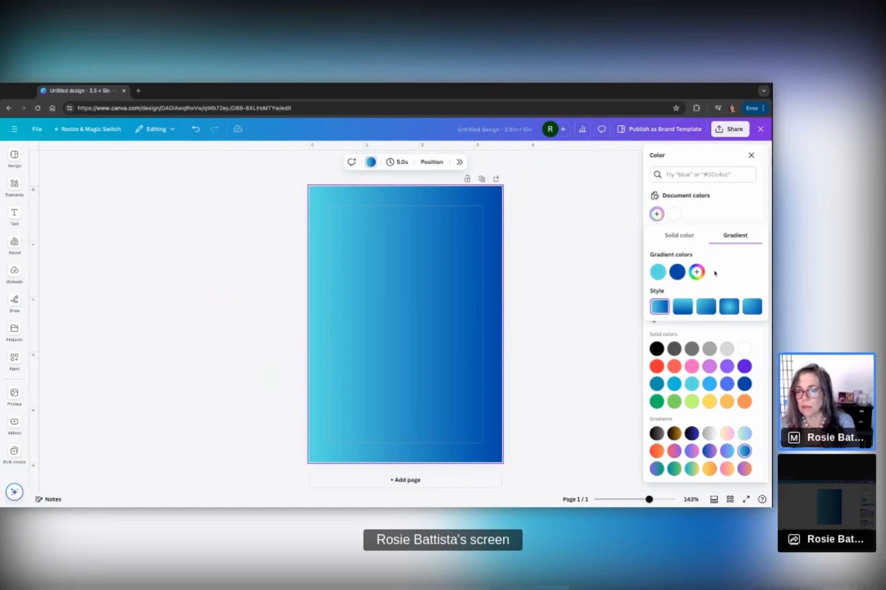
click(673, 240)
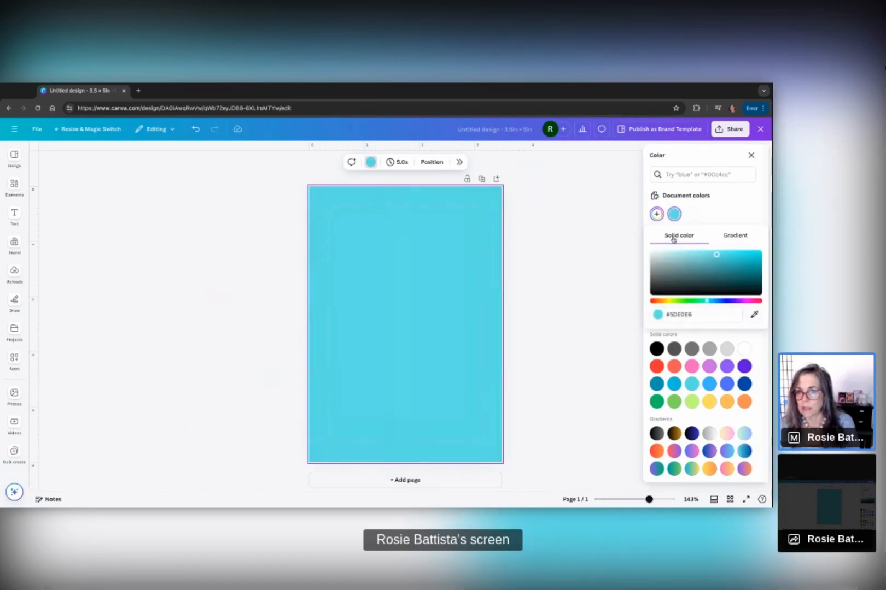
click(730, 236)
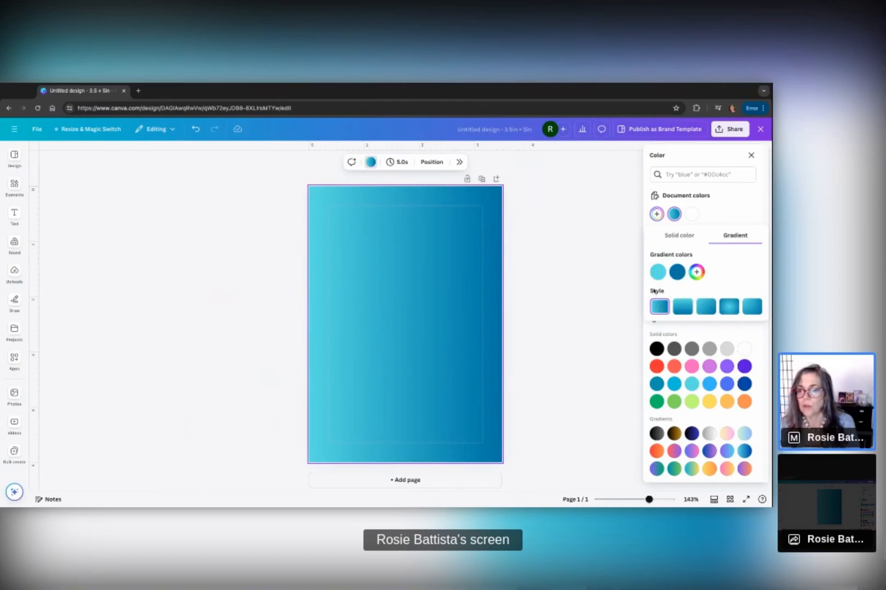
click(688, 309)
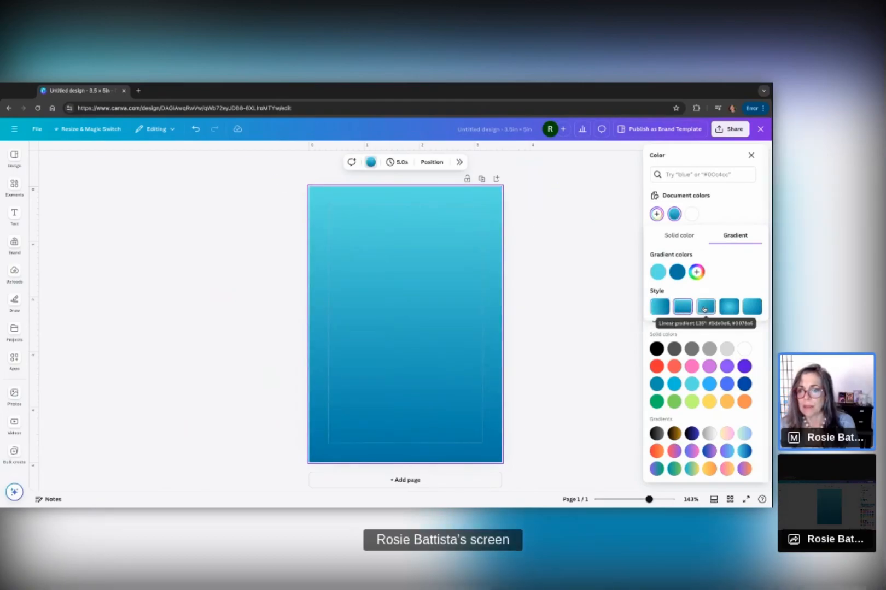
click(704, 309)
click(738, 309)
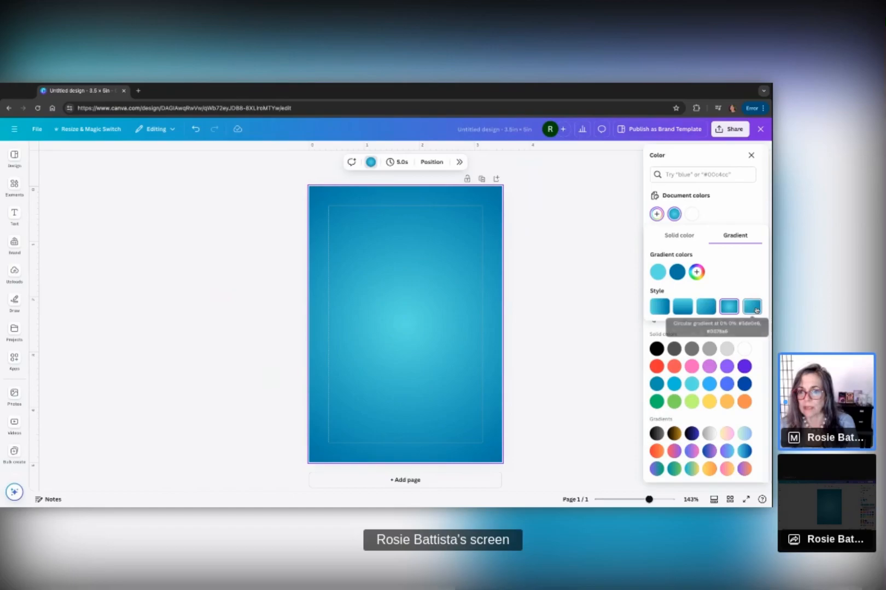
click(756, 309)
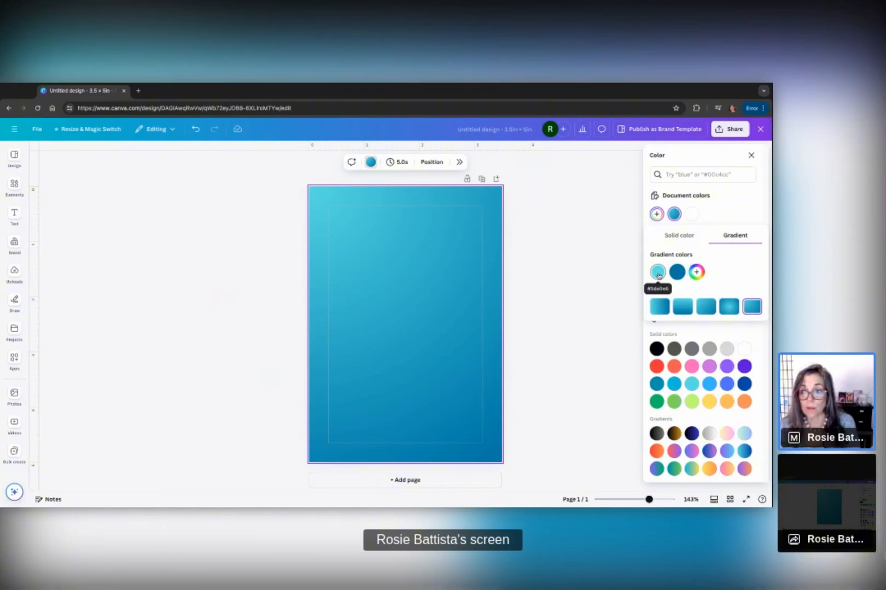
Step: Change the background gradient's colors to light cyan #96E7EB and dark navy #083D52
click(658, 271)
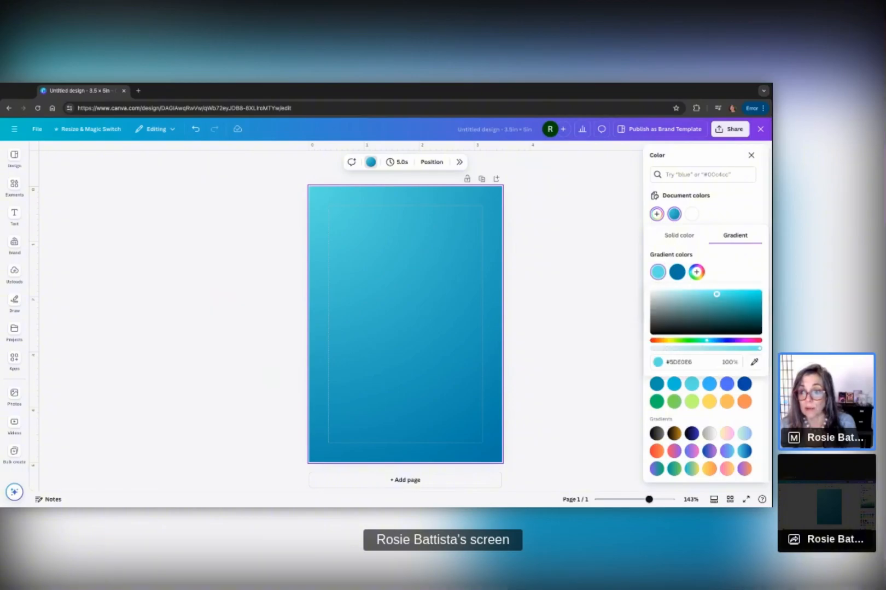
click(691, 297)
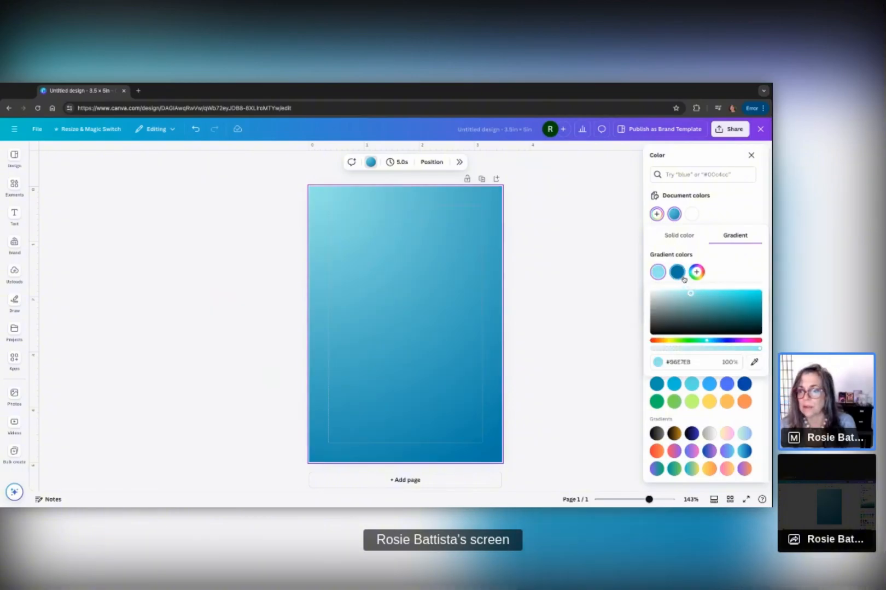
click(681, 275)
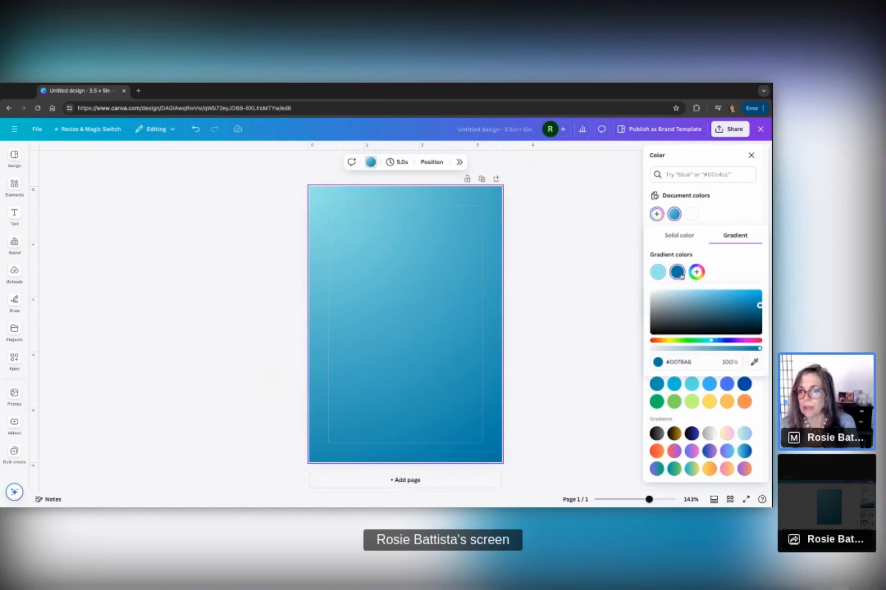
click(752, 323)
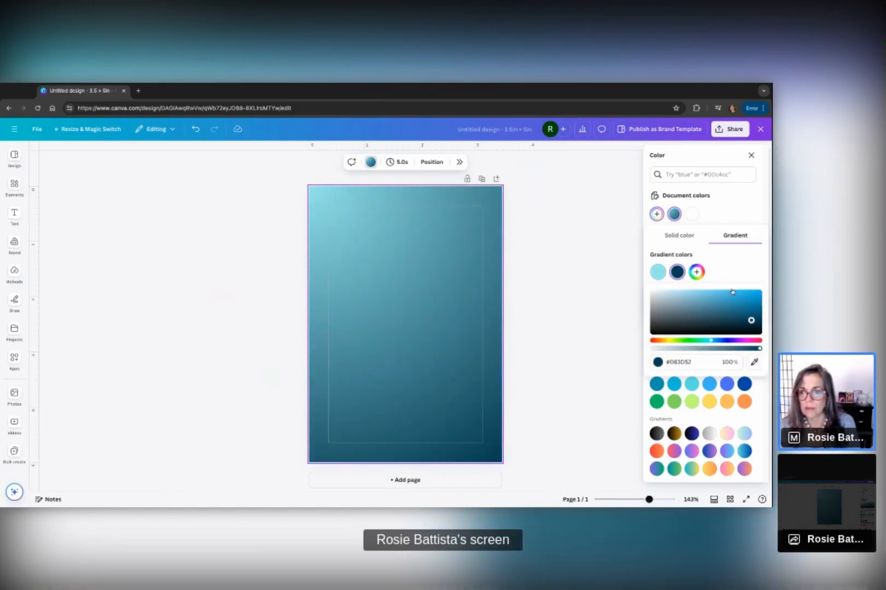
Step: Add a third color to the background gradient and set it to lilac #CA84E6
click(696, 272)
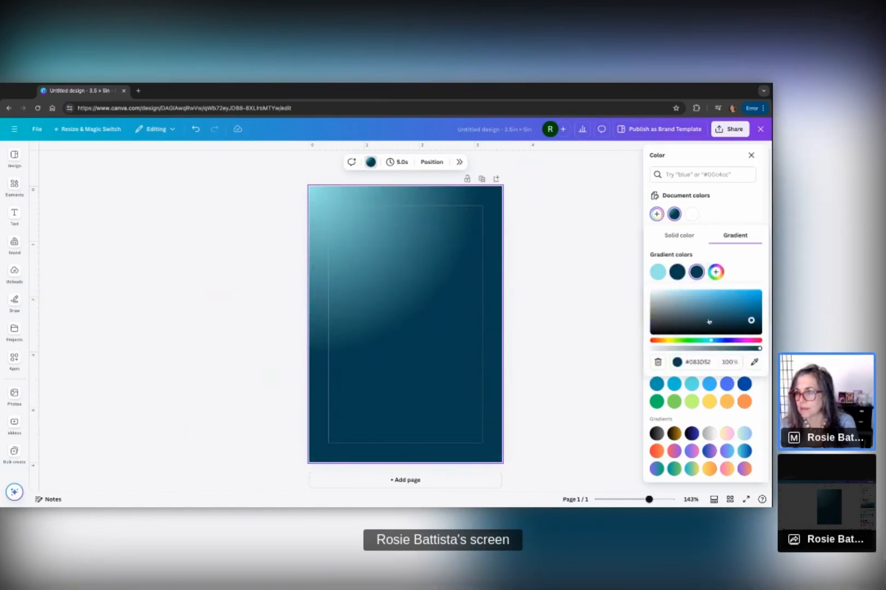
drag(712, 341, 741, 340)
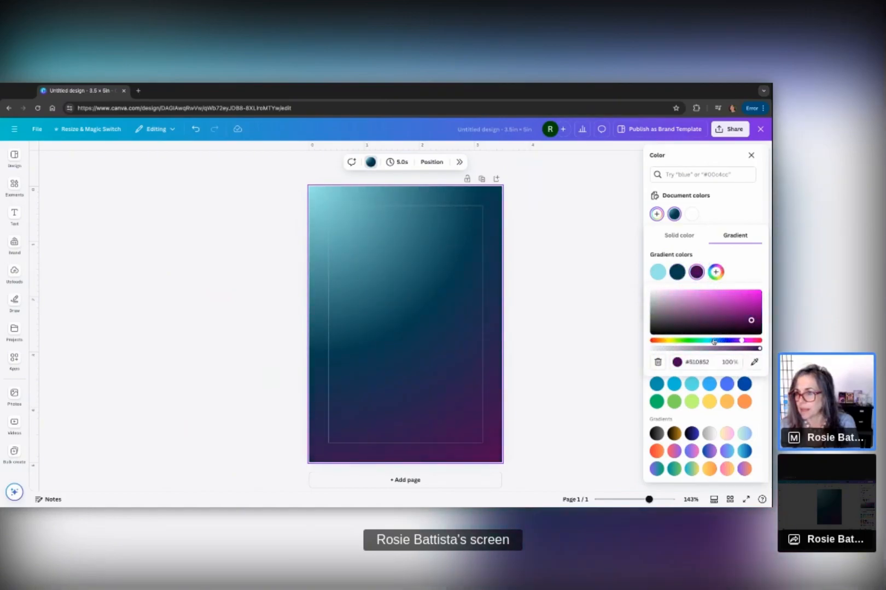
click(698, 295)
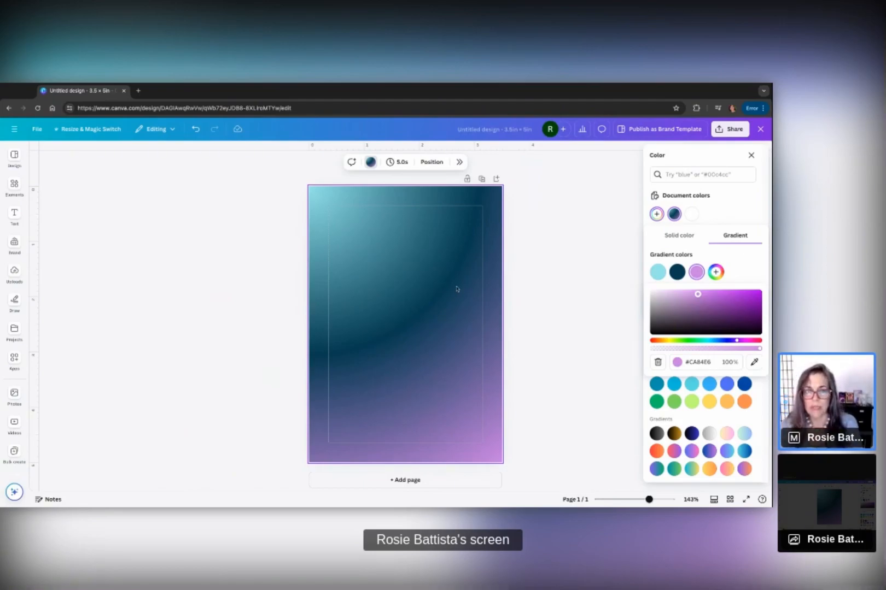
Step: Search the elements library for "purple roses" and browse the photo results
click(15, 185)
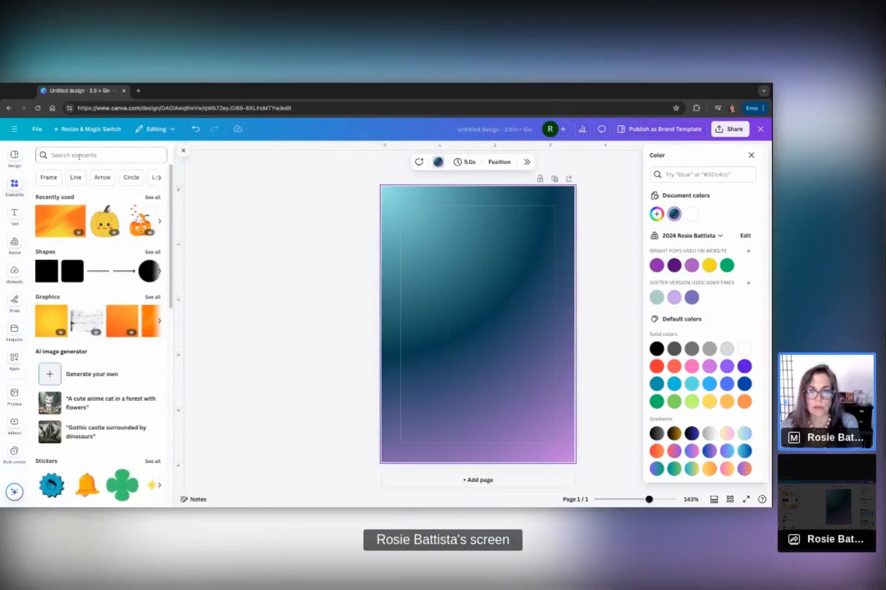
click(81, 157)
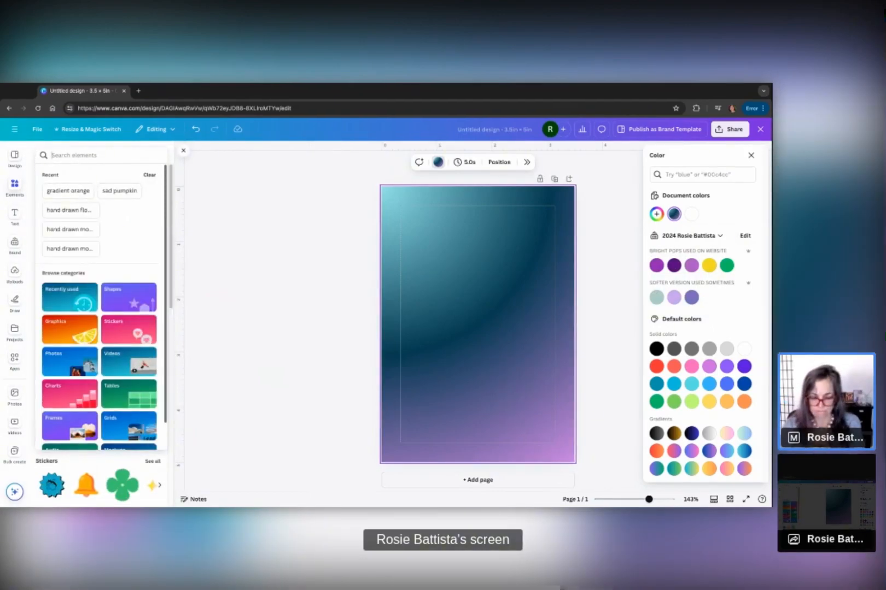
text(purple roses)
key(Return)
click(66, 174)
scroll(90, 273, down, 8)
scroll(93, 262, up, 6)
click(94, 175)
scroll(117, 339, down, 10)
Step: Insert the photo of purple roses with white buds and green leaves and make it fill the whole page
click(131, 339)
drag(477, 325, 457, 414)
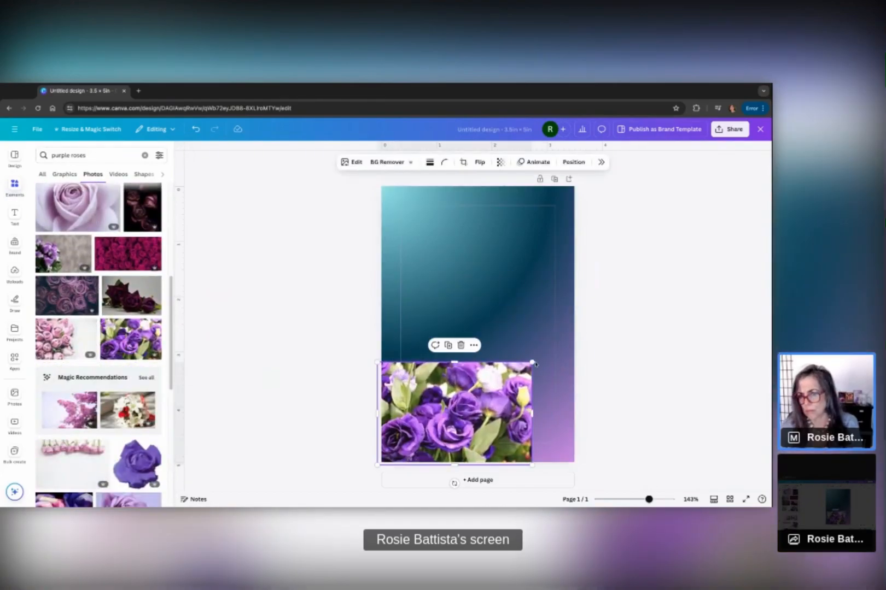
drag(534, 362, 558, 348)
click(573, 163)
drag(477, 319, 477, 463)
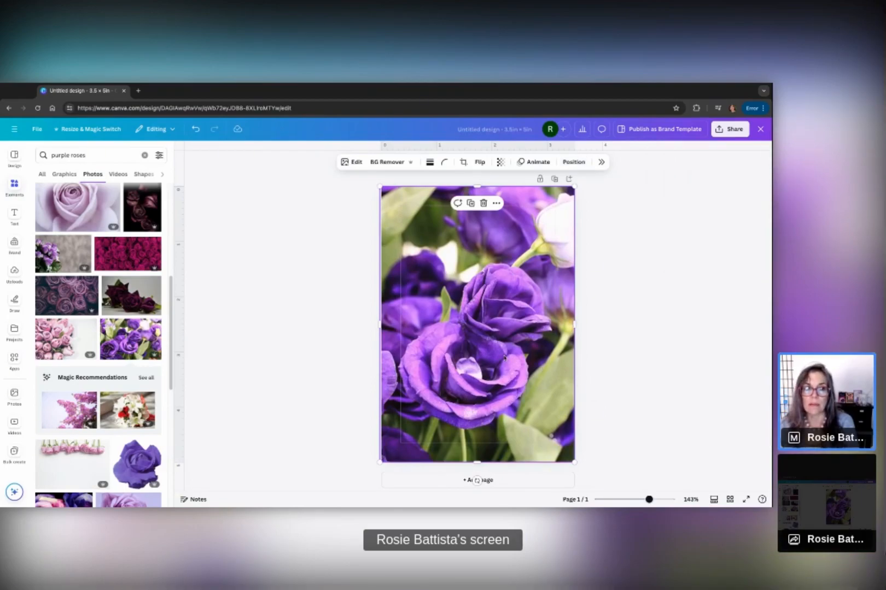
Step: Add a square shape and stretch it into a full-width band across the lower third of the page
click(16, 186)
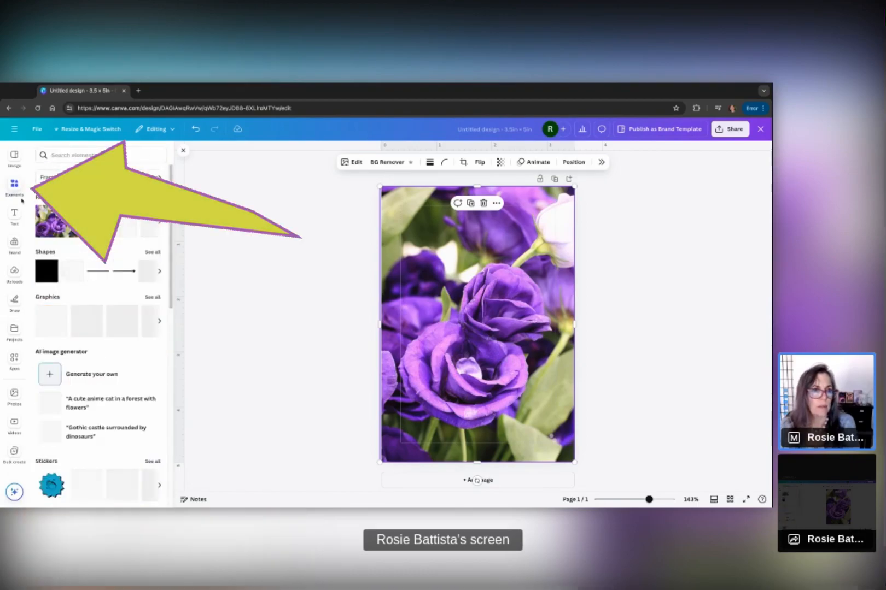
click(46, 271)
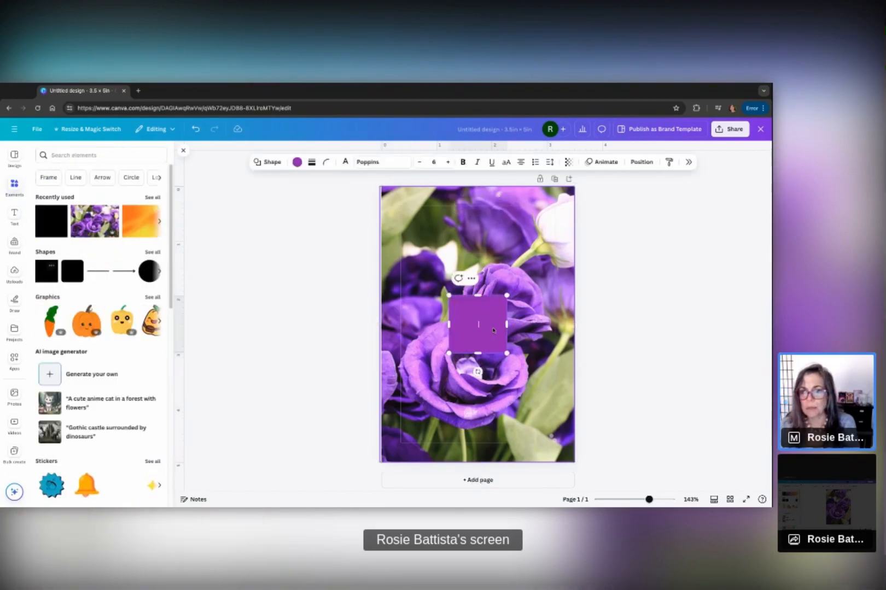
drag(483, 327, 410, 372)
drag(439, 416, 575, 417)
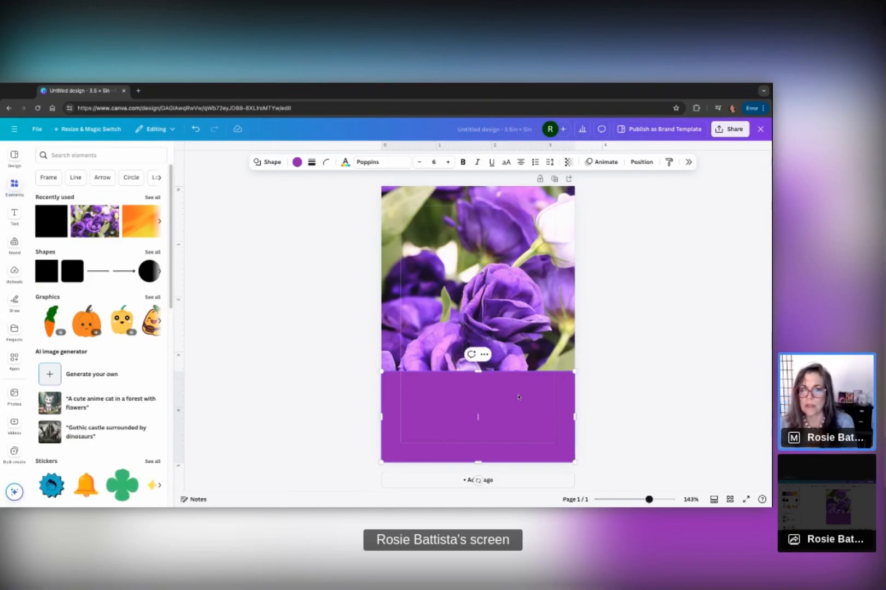
Step: Change the band's solid purple fill to a custom gradient
click(297, 163)
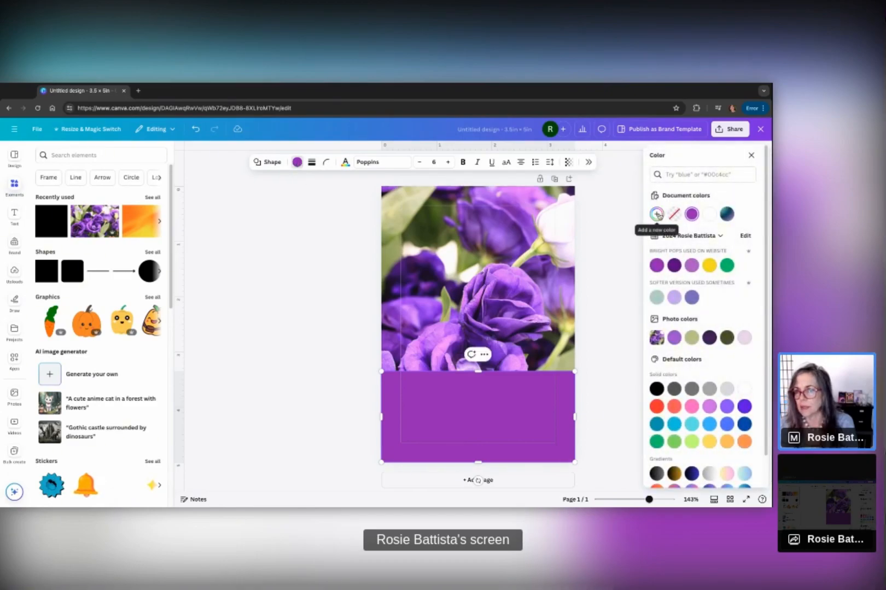
click(657, 215)
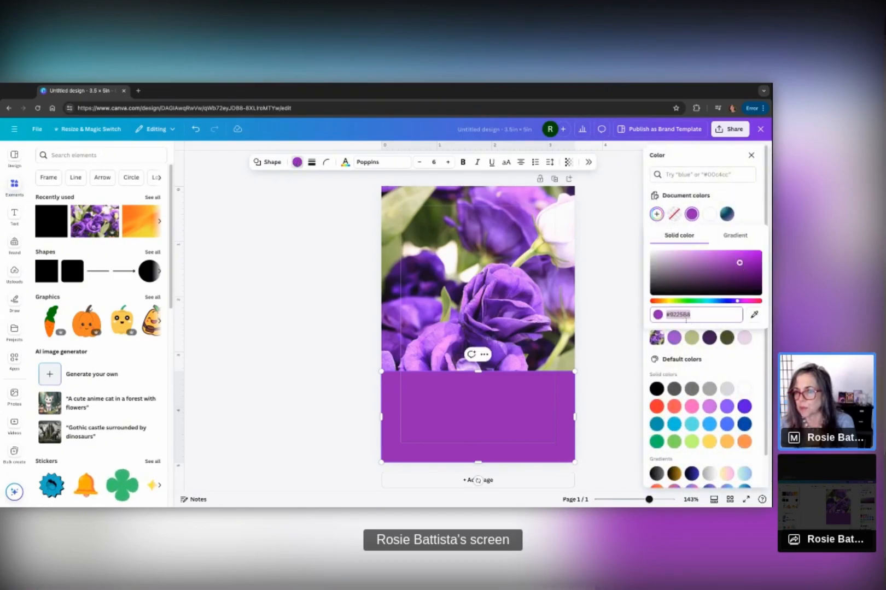
click(727, 238)
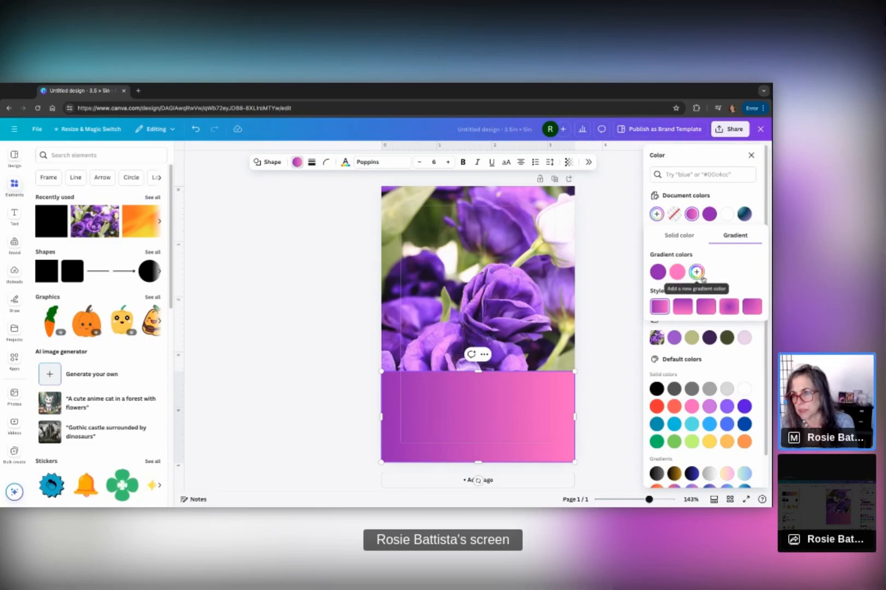
Step: Set the second color of the band's gradient to violet #8F68FF at 50% opacity
click(678, 275)
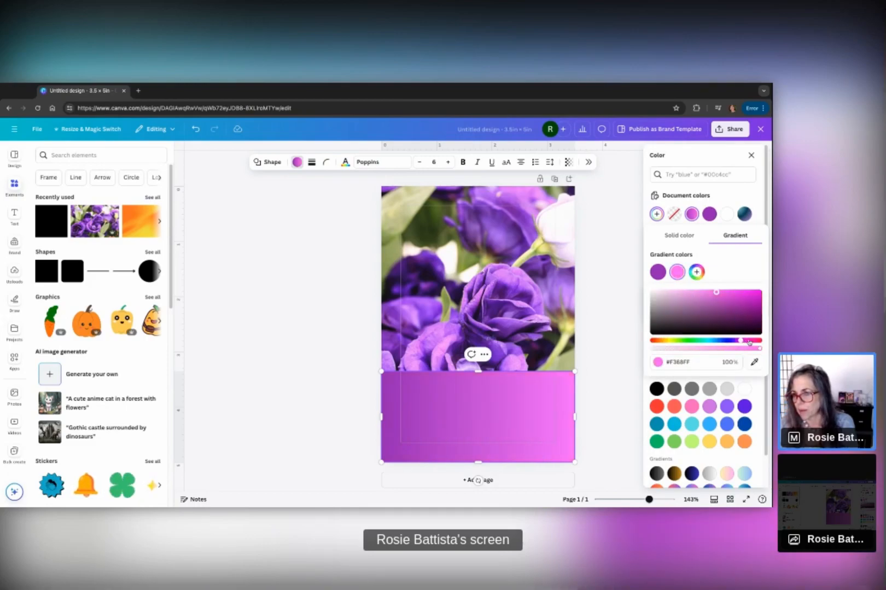
drag(749, 342, 737, 342)
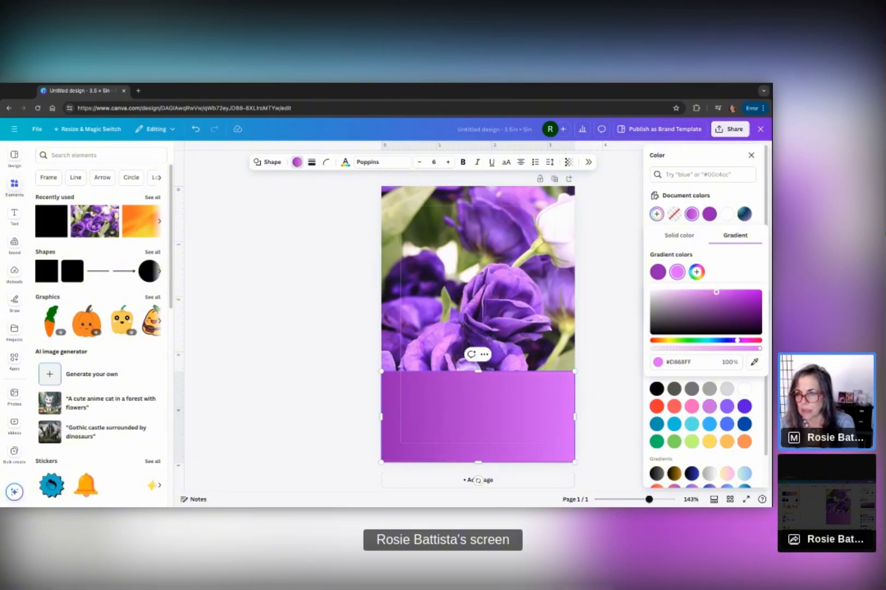
drag(738, 340, 729, 340)
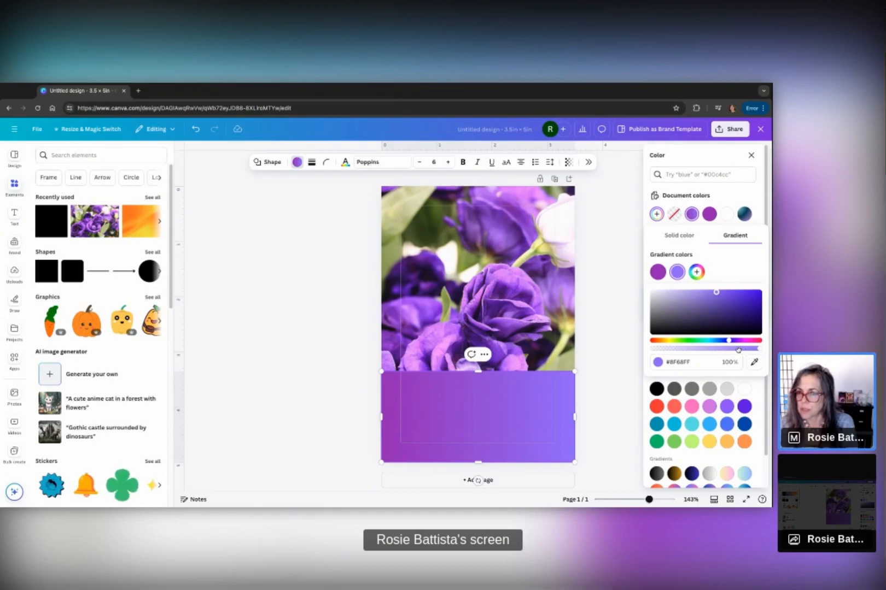
drag(760, 349, 711, 348)
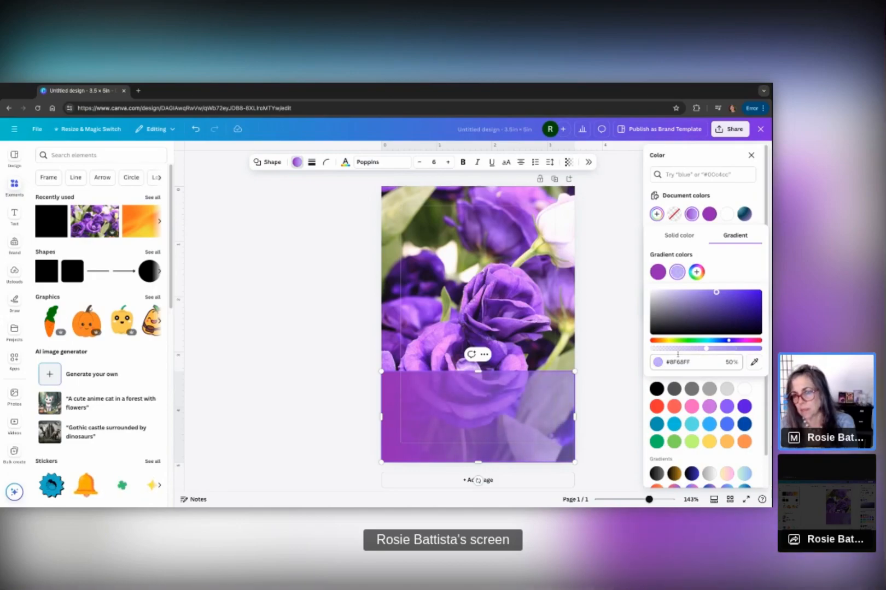
click(603, 356)
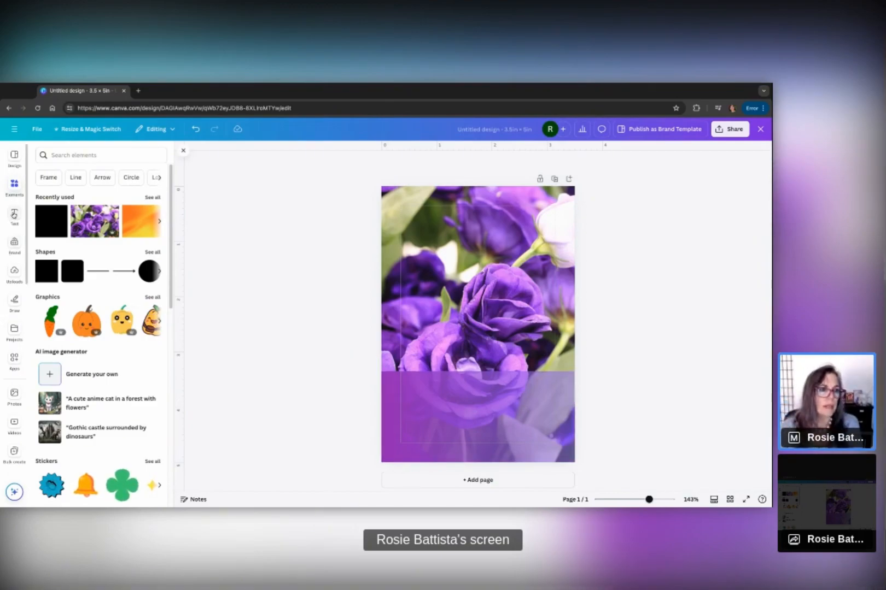
Step: Add a subheading text box and place it over the semi-transparent gradient band
click(14, 215)
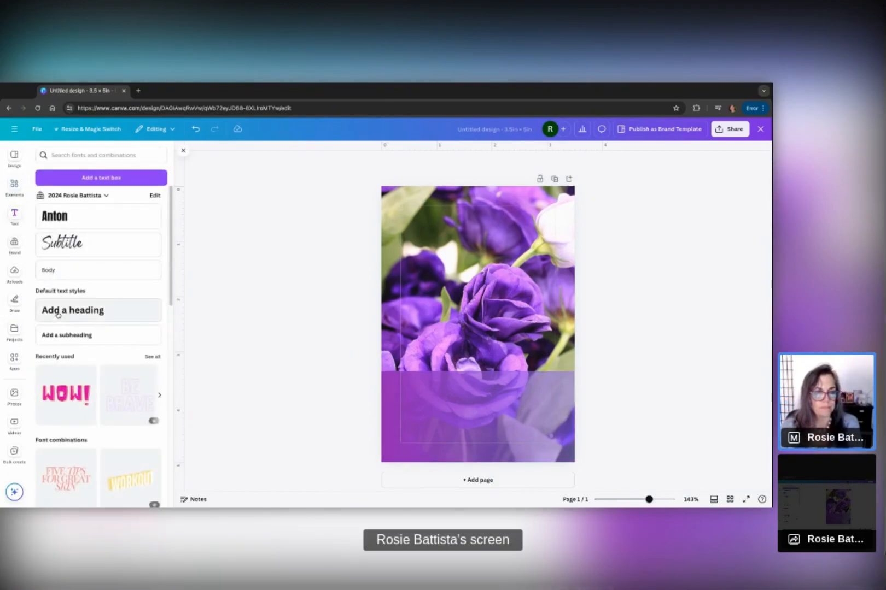
click(63, 338)
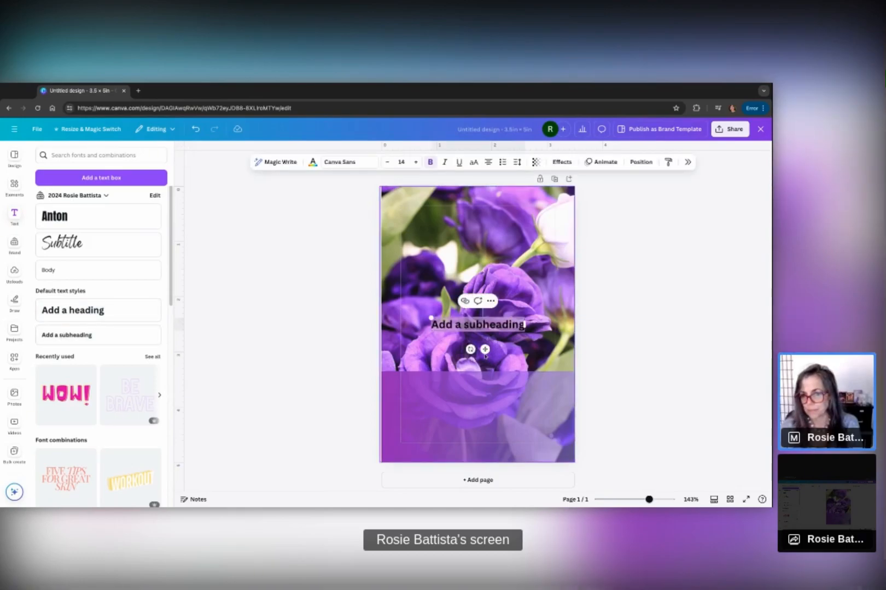
drag(484, 310, 481, 392)
Step: Replace the subheading's placeholder text with two lines reading "Love Always." and "Always Love."
triple_click(481, 405)
text(Lov)
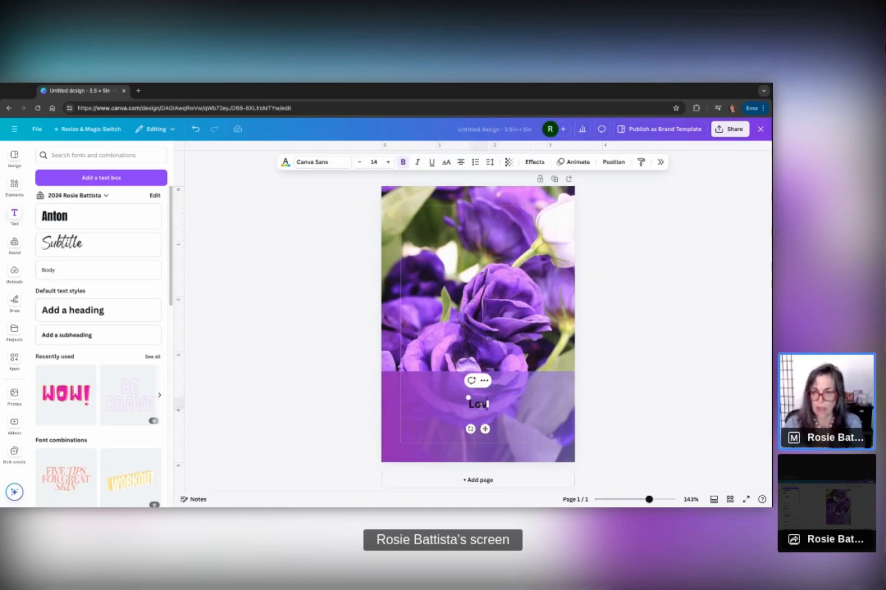
text(e Always.)
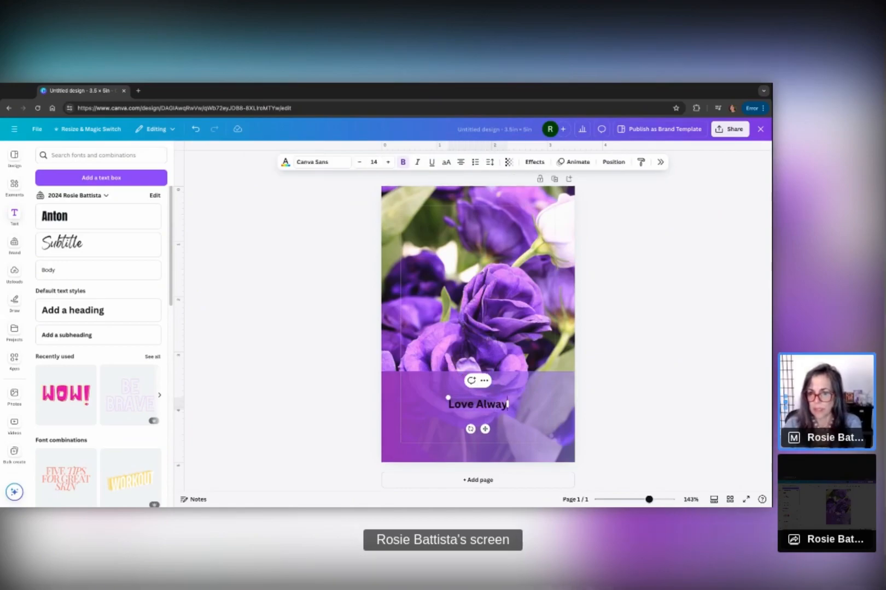
key(Return)
text(Always)
text( Love.)
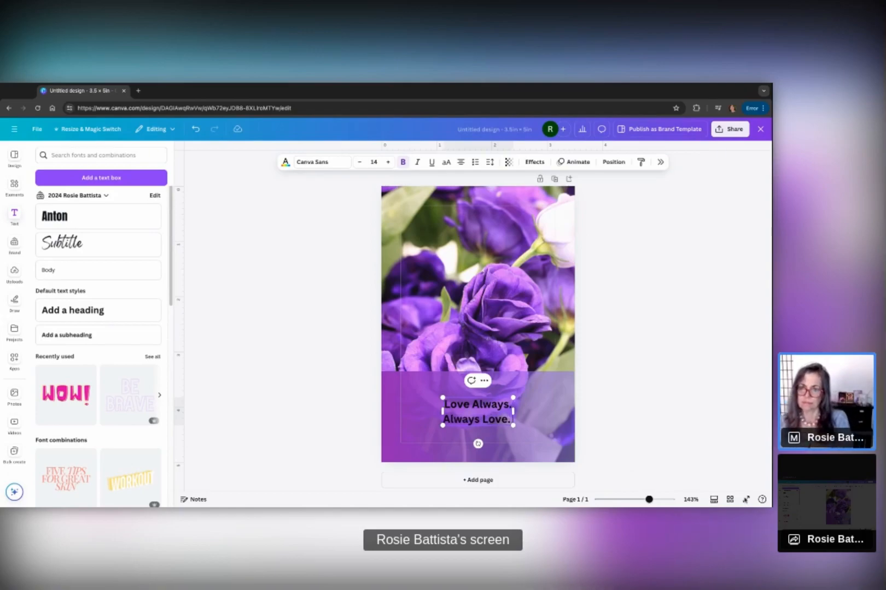
Step: Add a new page after the gradient background page and remove its gradient background
click(636, 447)
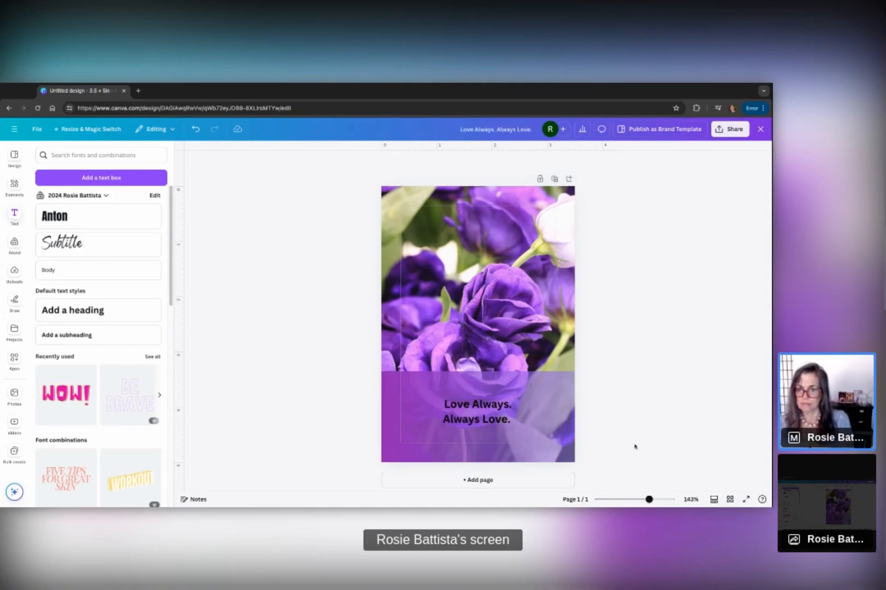
drag(495, 420, 537, 428)
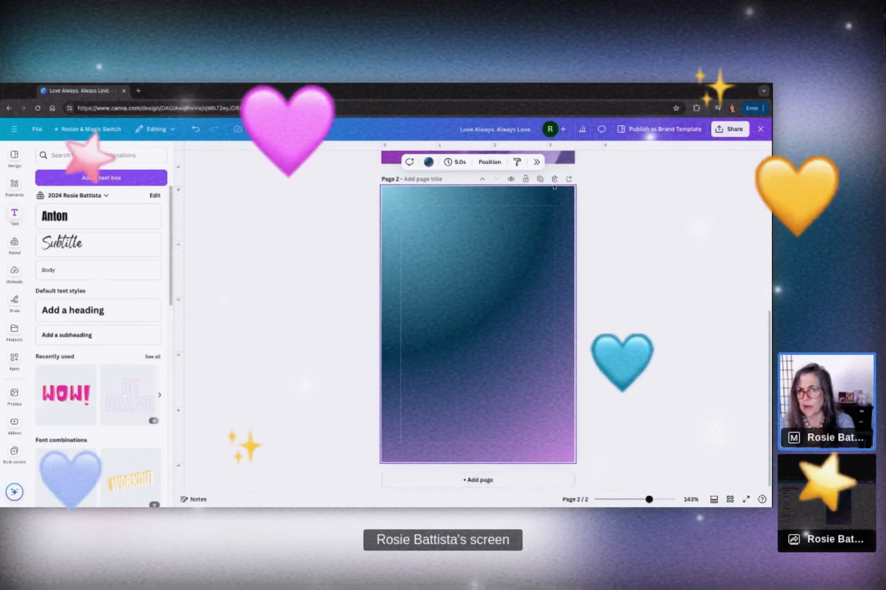
click(568, 179)
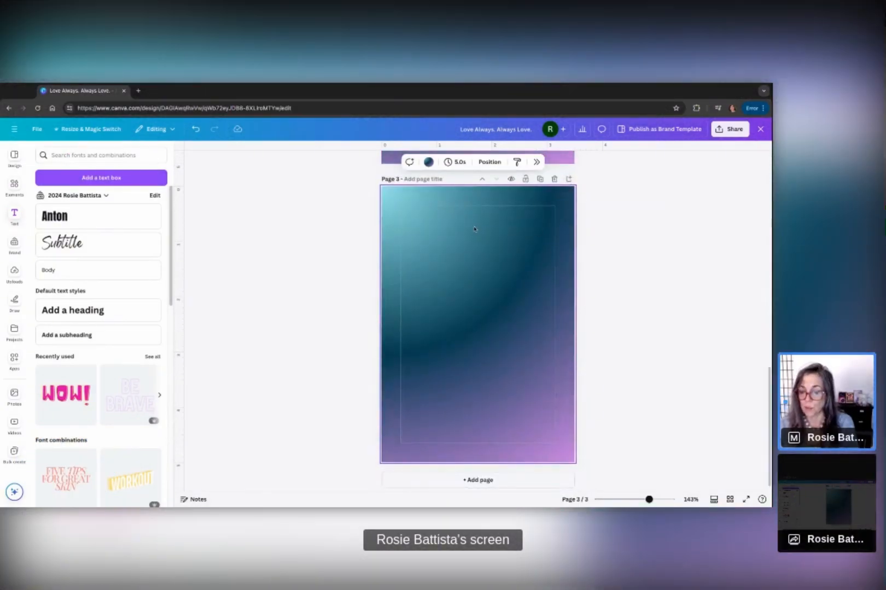
key(Delete)
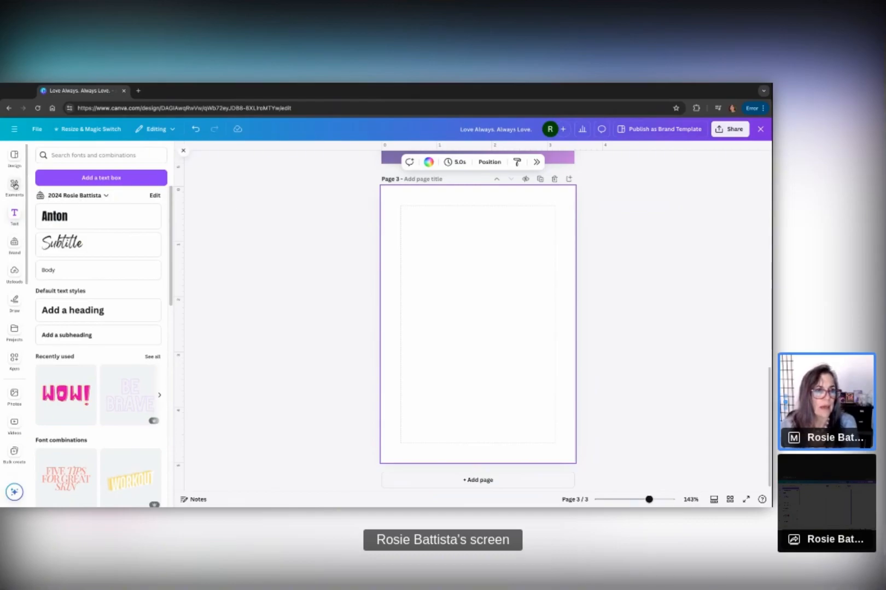
Step: Search the elements for "gradient" graphics and add the purple-to-white gradient square to the blank page
click(14, 186)
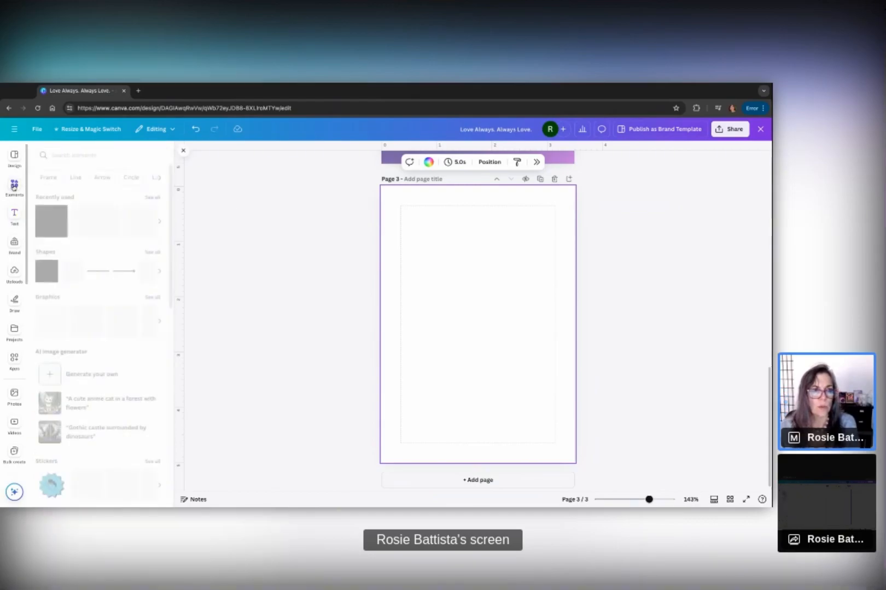
click(68, 155)
text(gradient)
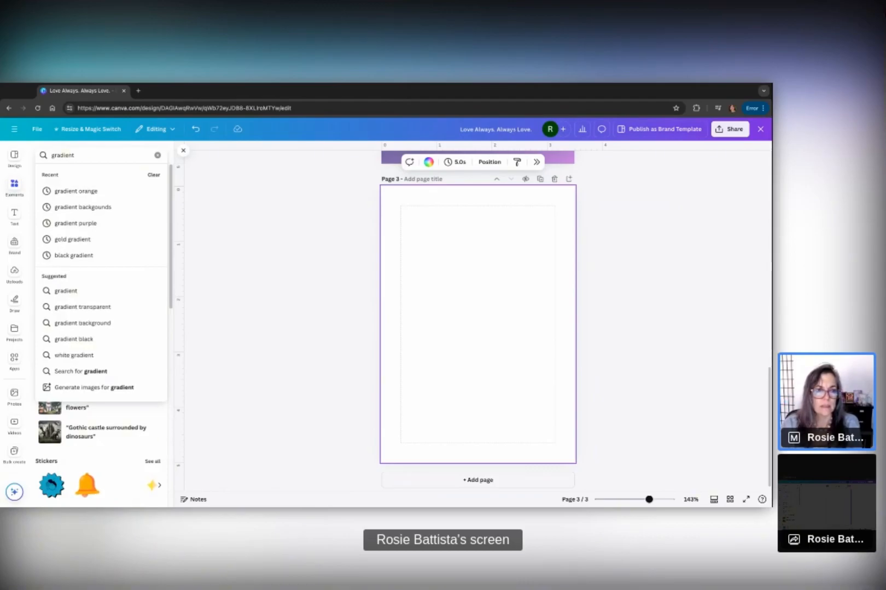
key(Return)
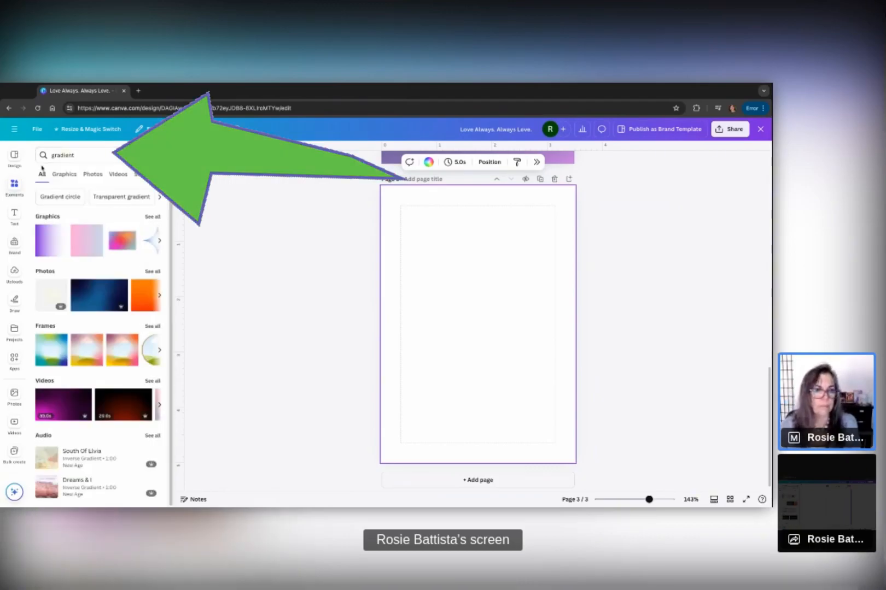
click(157, 219)
scroll(118, 384, down, 2)
scroll(118, 385, down, 3)
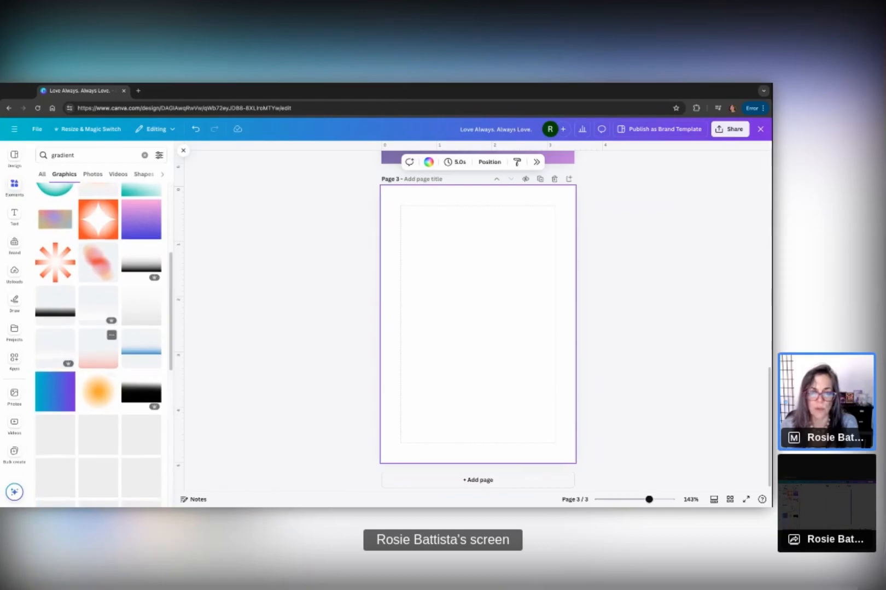
scroll(98, 339, up, 3)
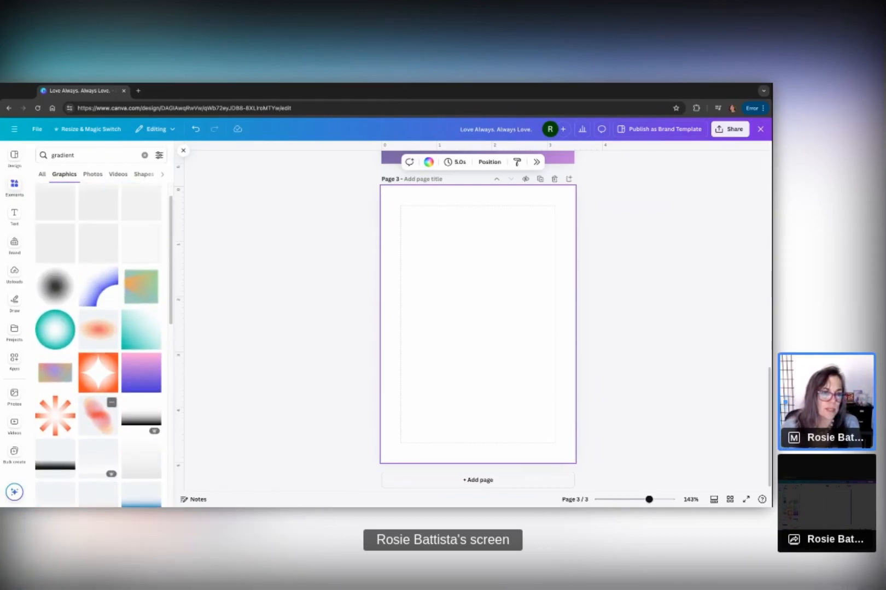
scroll(99, 339, up, 1)
click(55, 232)
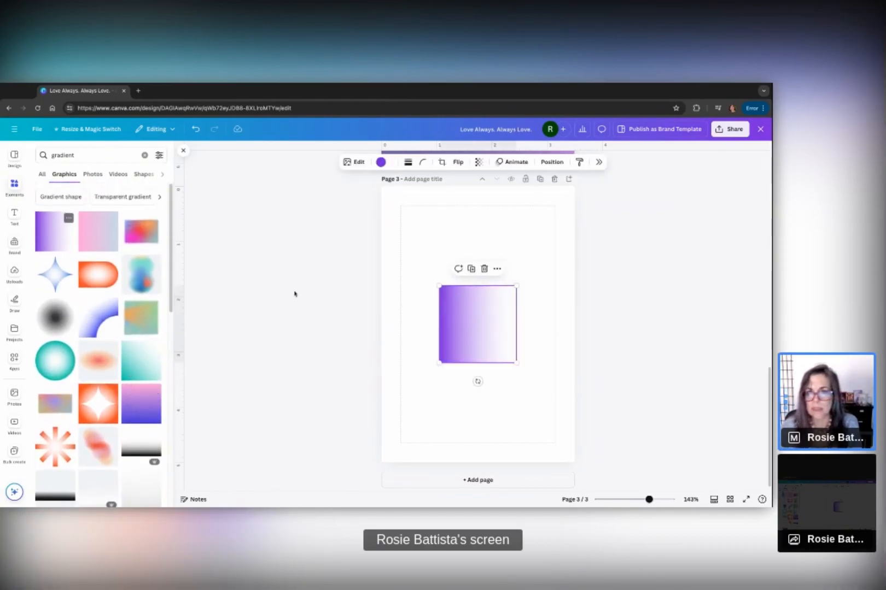
Step: Move the purple-to-white gradient square to the page's upper-left corner and enlarge it to cover the whole page
drag(464, 348, 406, 246)
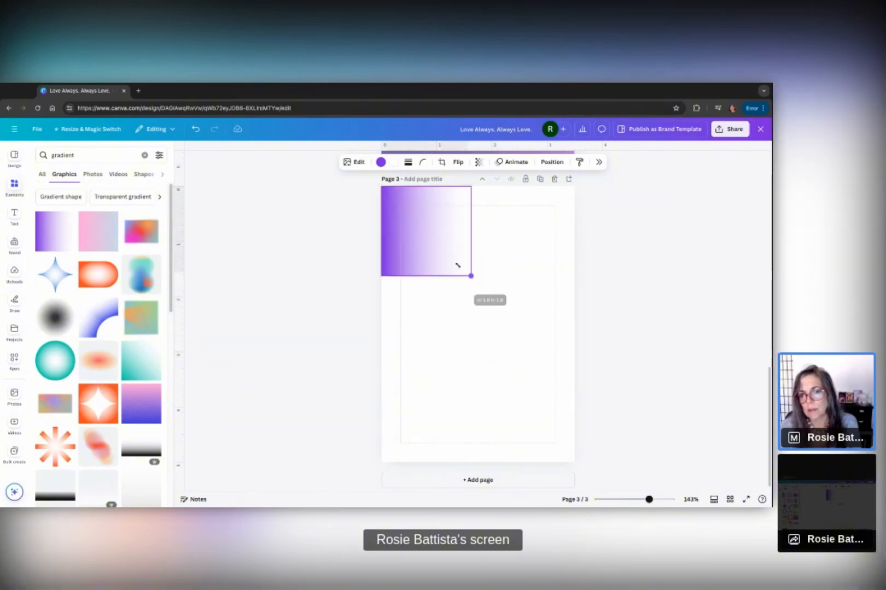
drag(458, 265, 615, 421)
drag(472, 388, 430, 392)
drag(337, 422, 296, 465)
click(696, 415)
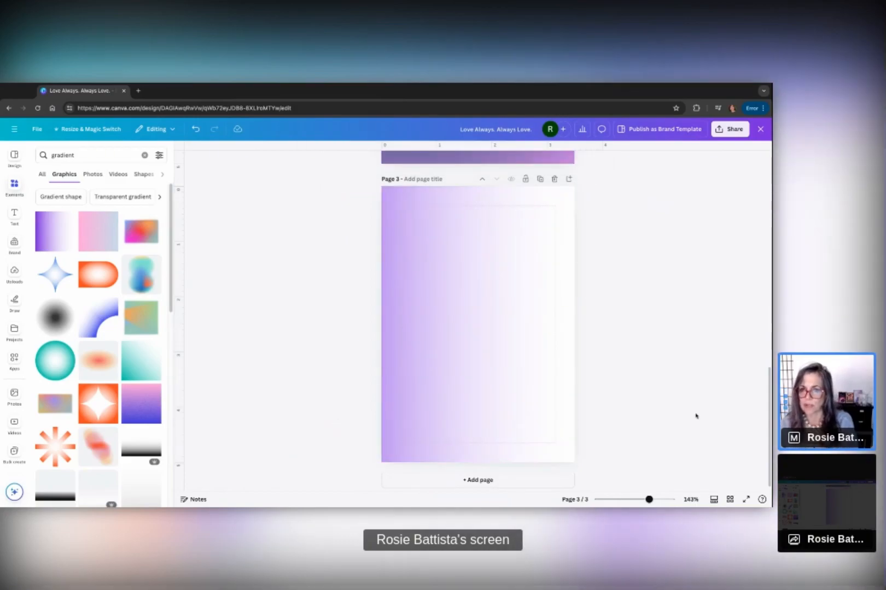
Step: Add another page and place the teal-to-purple gradient square at its upper-left edge
click(478, 480)
scroll(156, 371, down, 5)
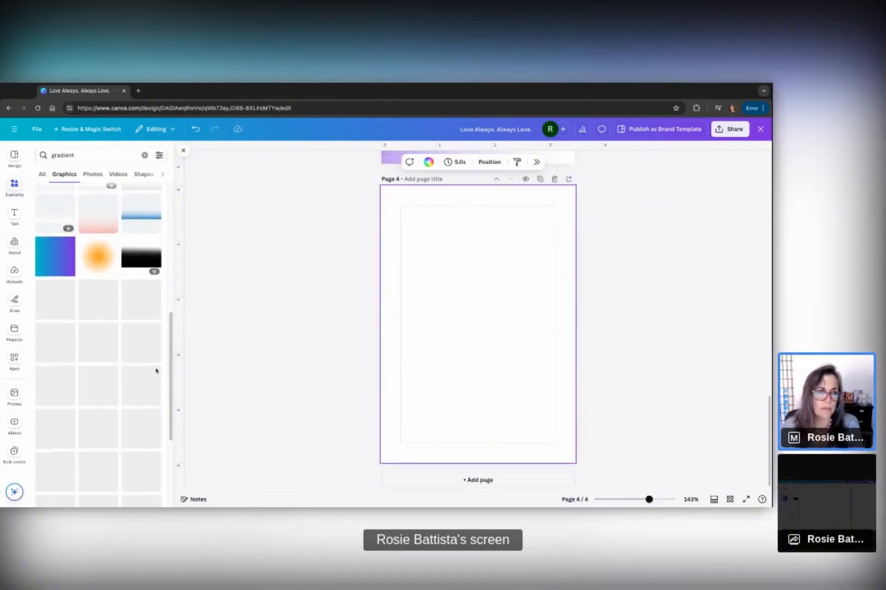
scroll(156, 370, up, 2)
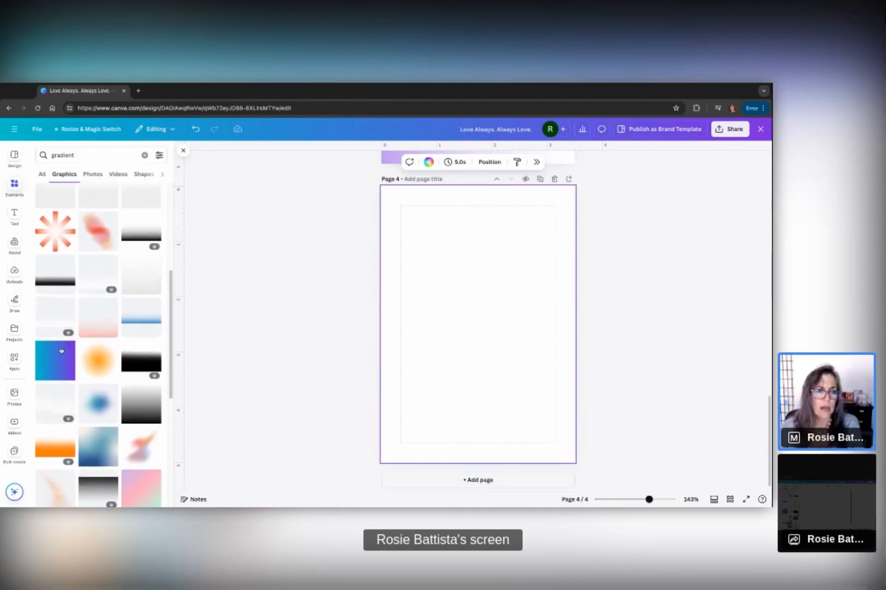
click(55, 360)
drag(459, 327, 419, 243)
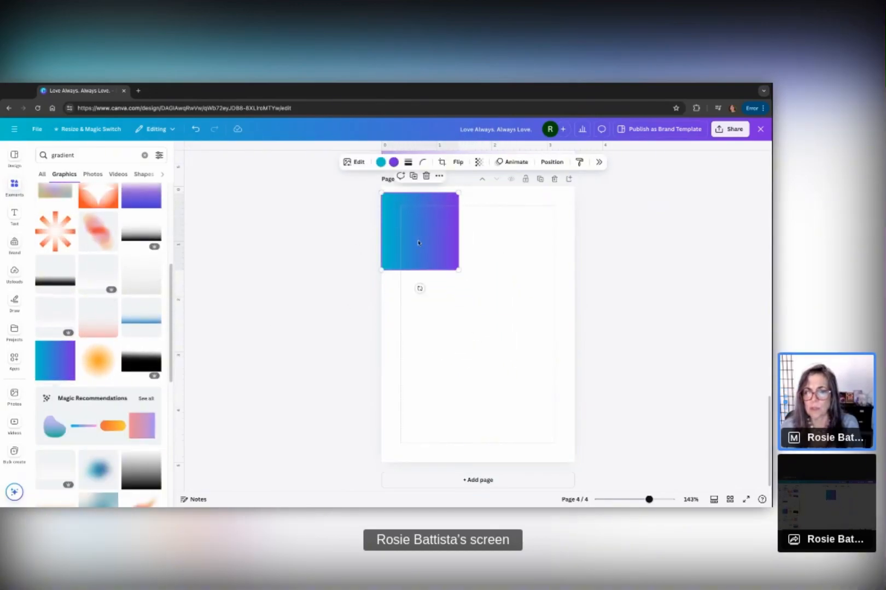
Step: Recolor the teal-to-purple square with the soft green and light purple brand colors, and enlarge it to the full page width
click(381, 162)
click(657, 302)
drag(463, 275, 574, 386)
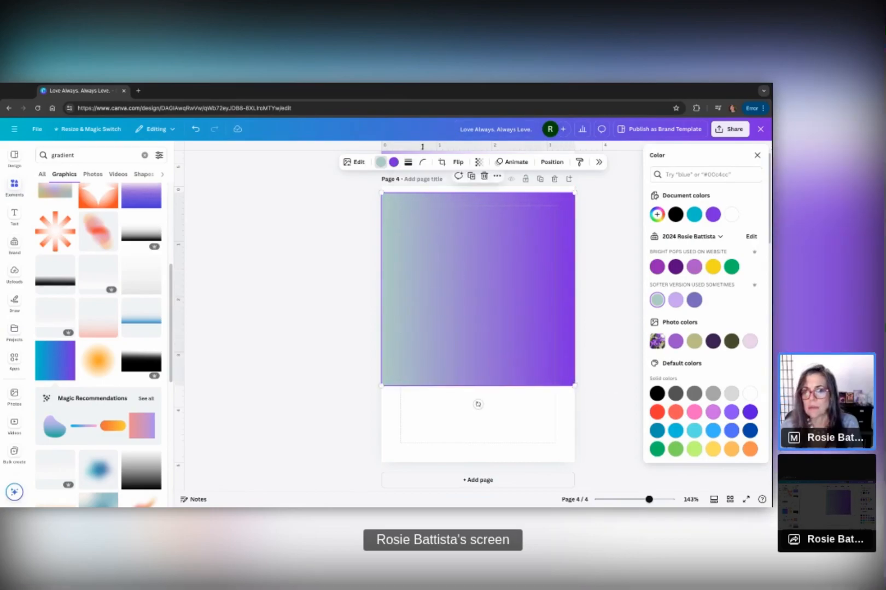
click(394, 162)
click(698, 268)
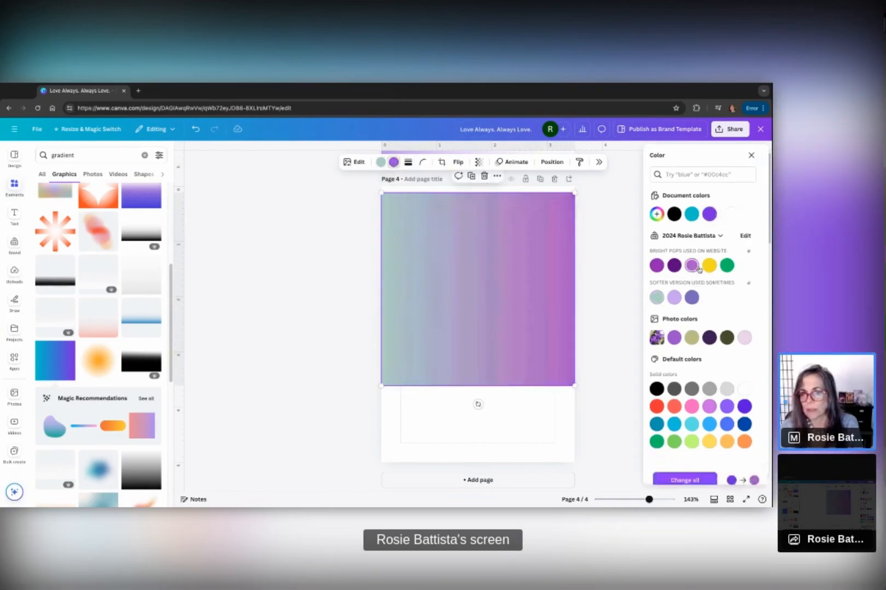
click(605, 398)
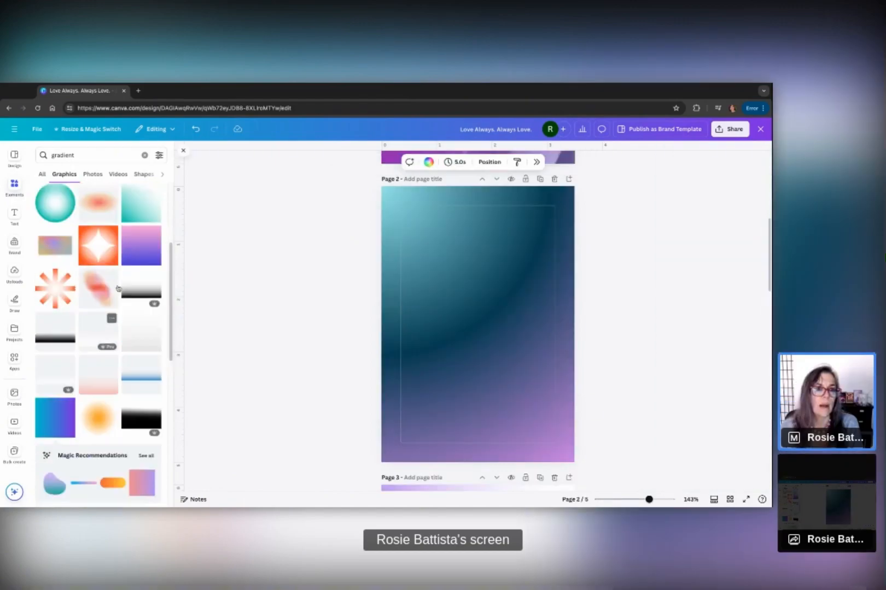
Step: Replace the previous elements search with "transparent gradient"
scroll(113, 323, up, 3)
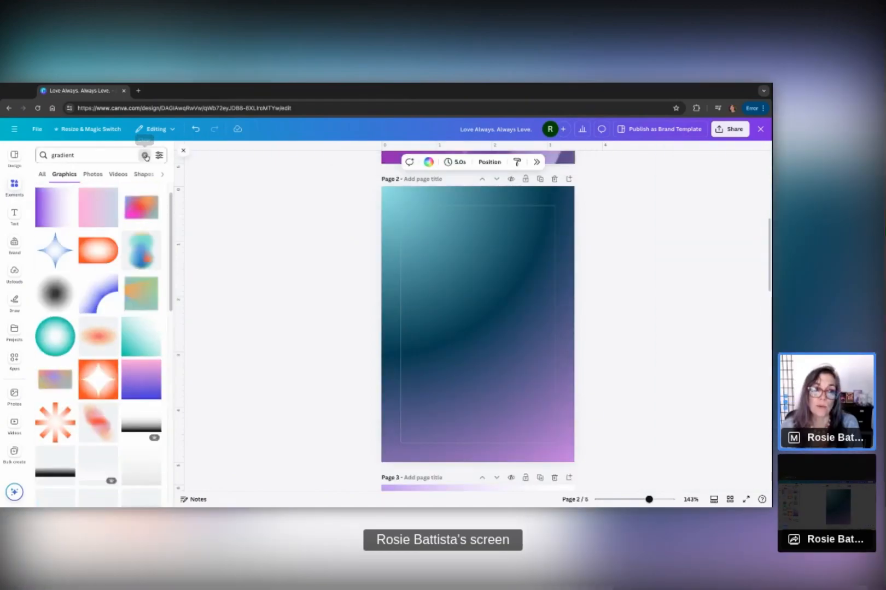
click(146, 156)
click(121, 155)
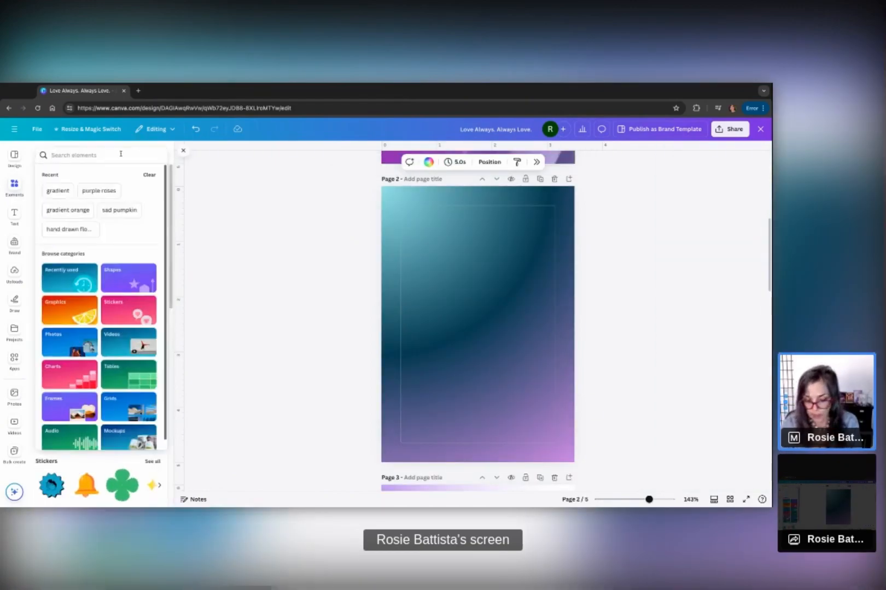
text(gr)
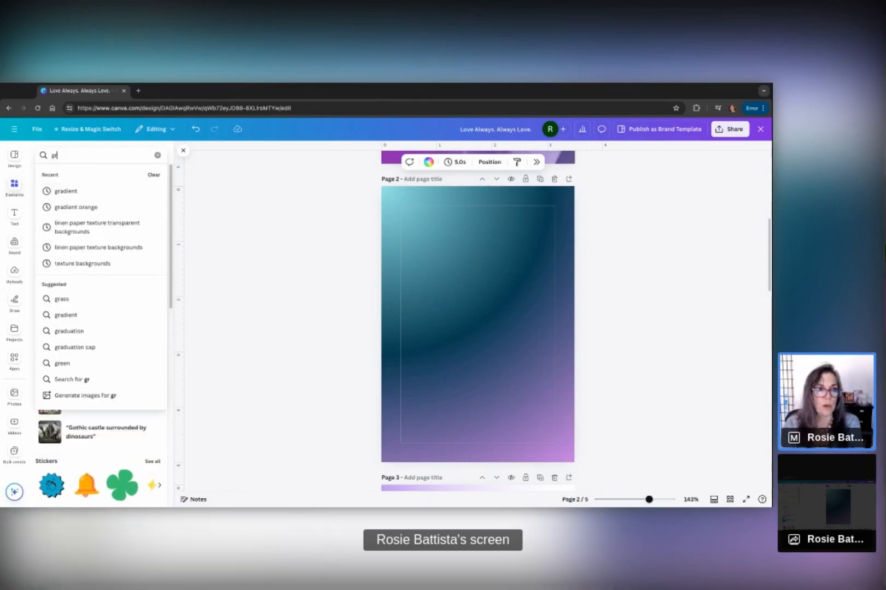
key(BackSpace)
key(BackSpace)
text(tran)
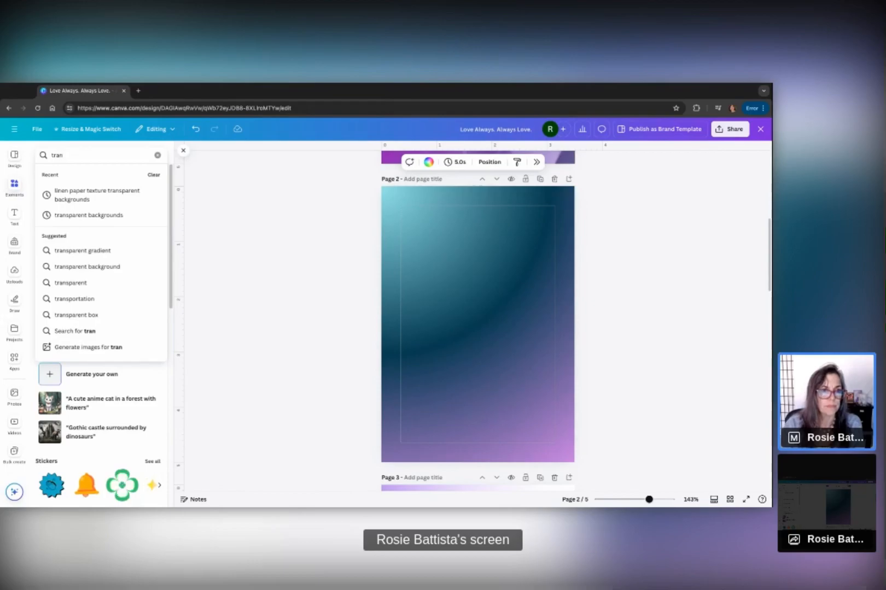
click(61, 252)
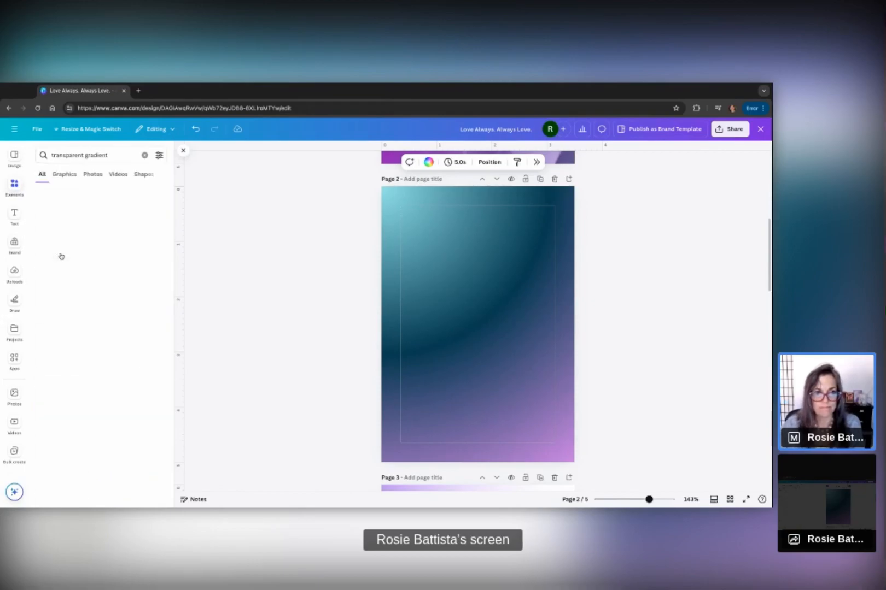
Step: Add the teal transparent gradient graphic to a new page 3, then enlarge and rotate it to fade upward from the page's bottom edge
click(152, 221)
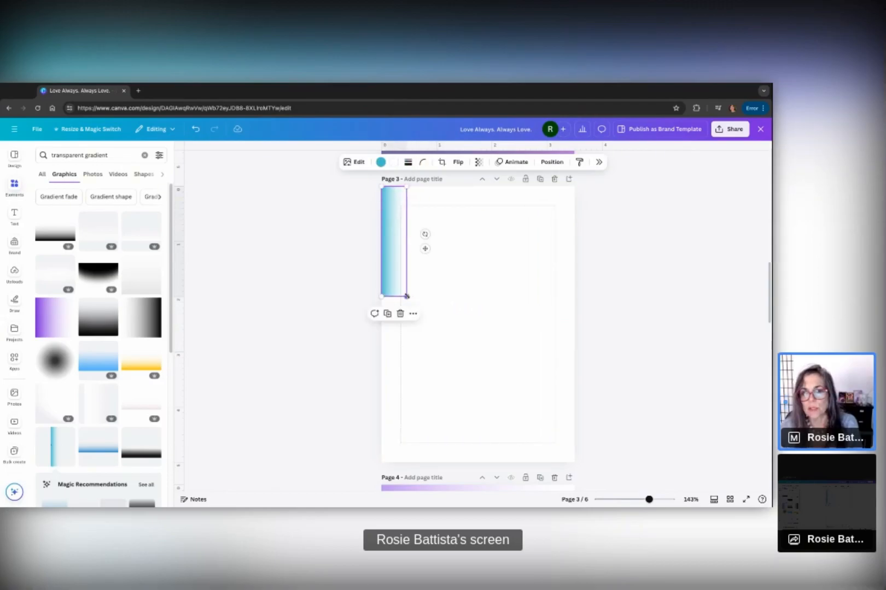
drag(406, 296, 444, 462)
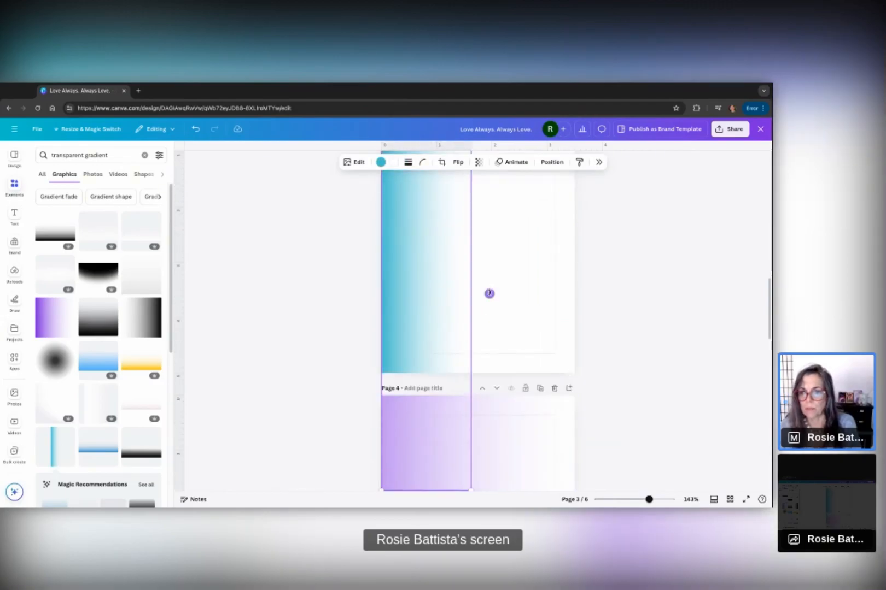
drag(489, 297, 453, 238)
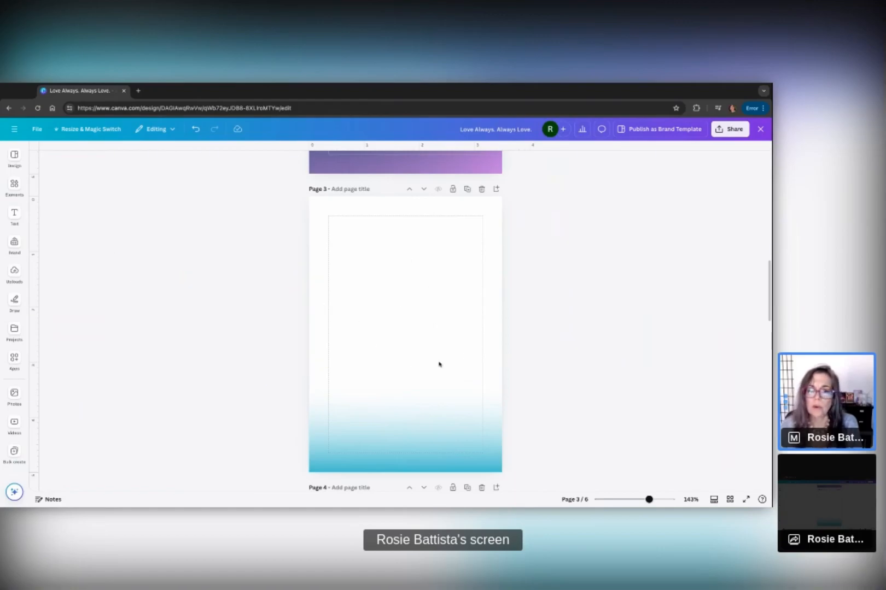
Step: Go to blank page 6, search the apps for "gradient" and bring up the Gradient Generator app's details
scroll(411, 369, down, 5)
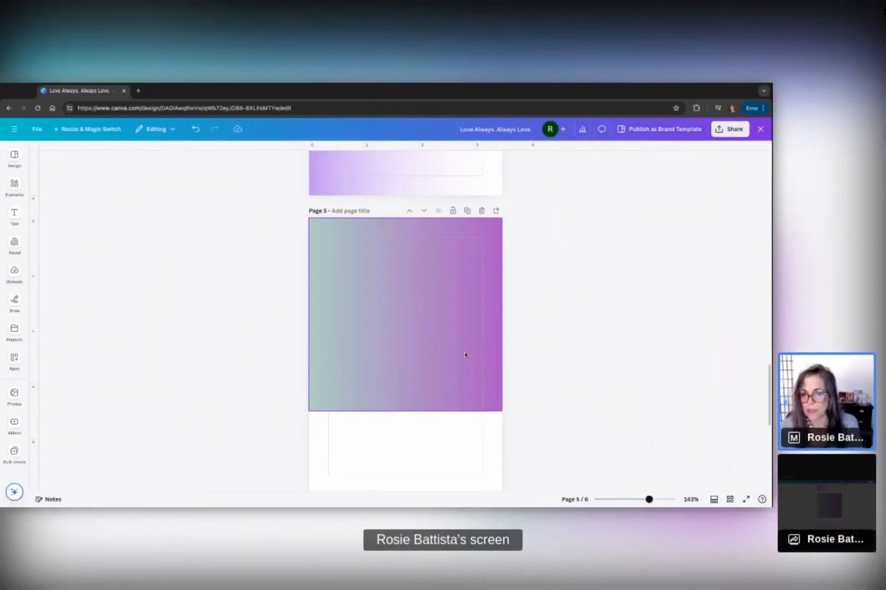
scroll(465, 355, down, 5)
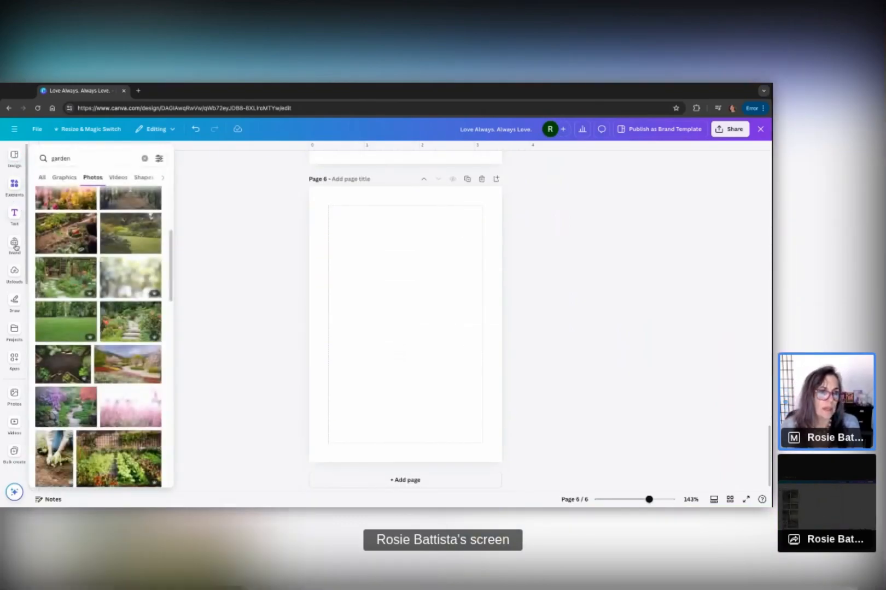
mouse_move(15, 165)
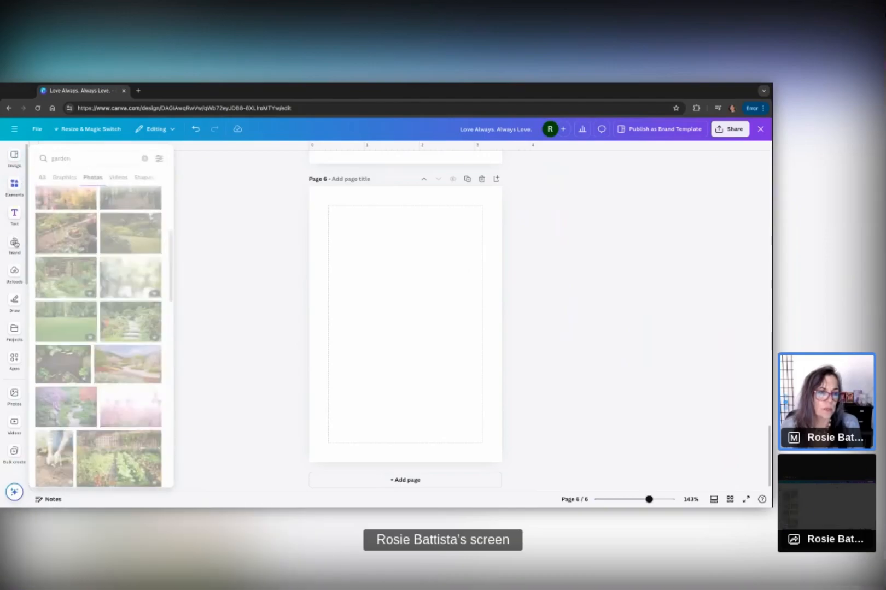
mouse_move(15, 360)
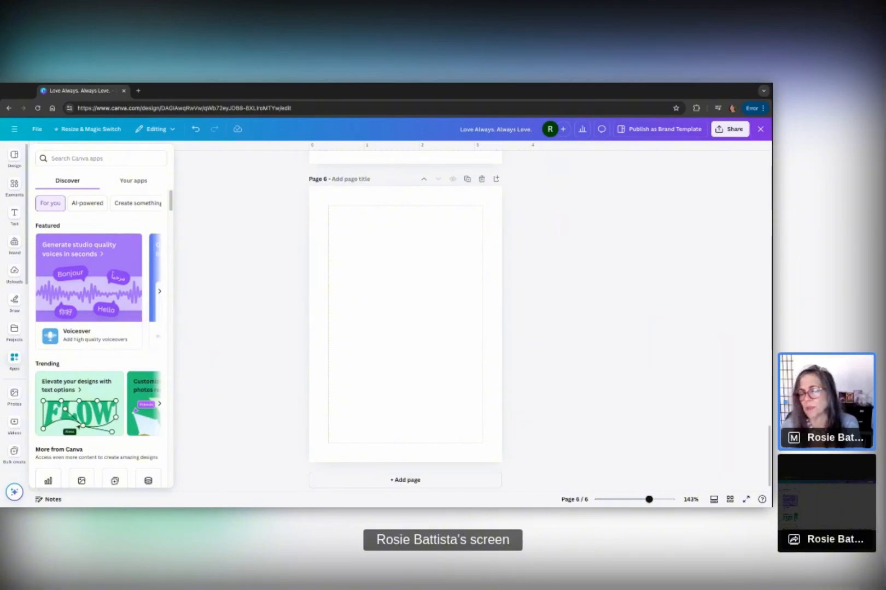
click(4, 356)
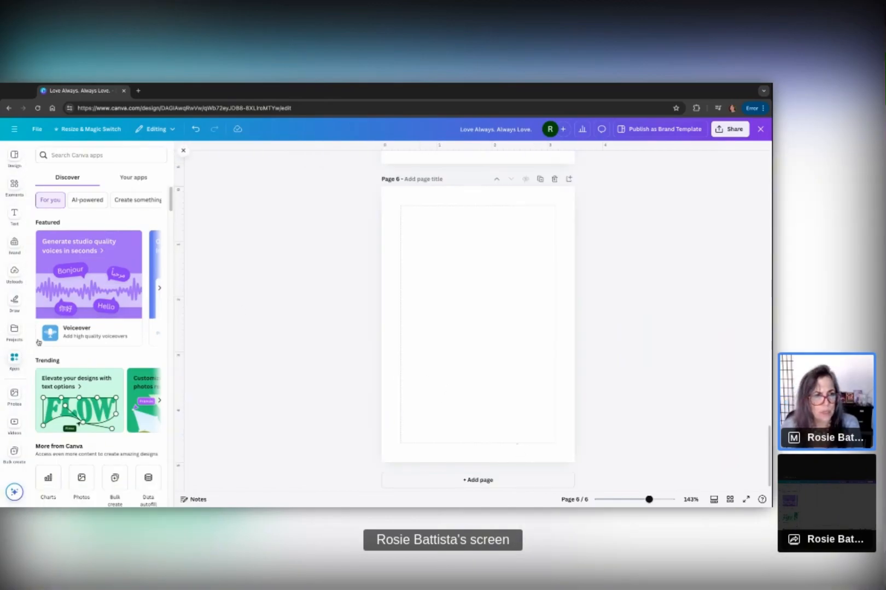
click(81, 155)
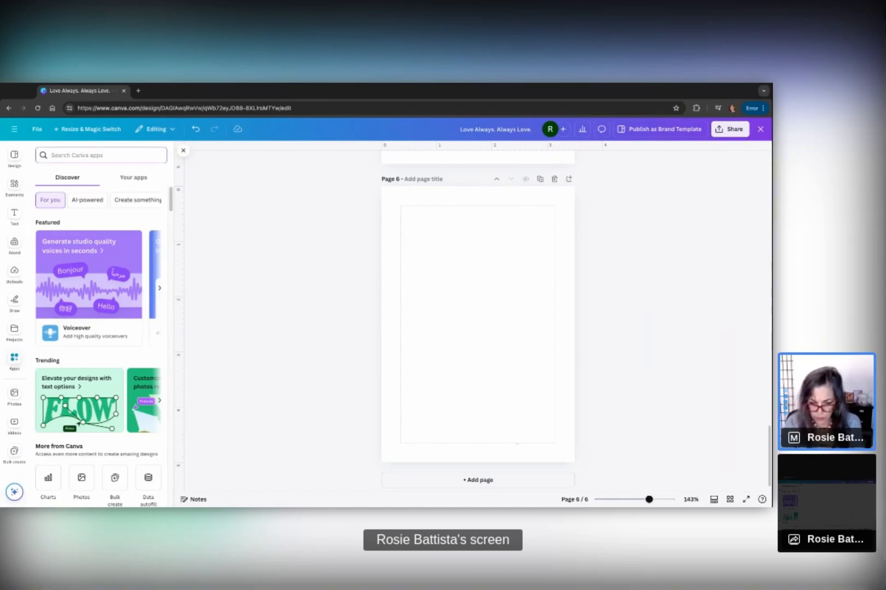
text(gradient)
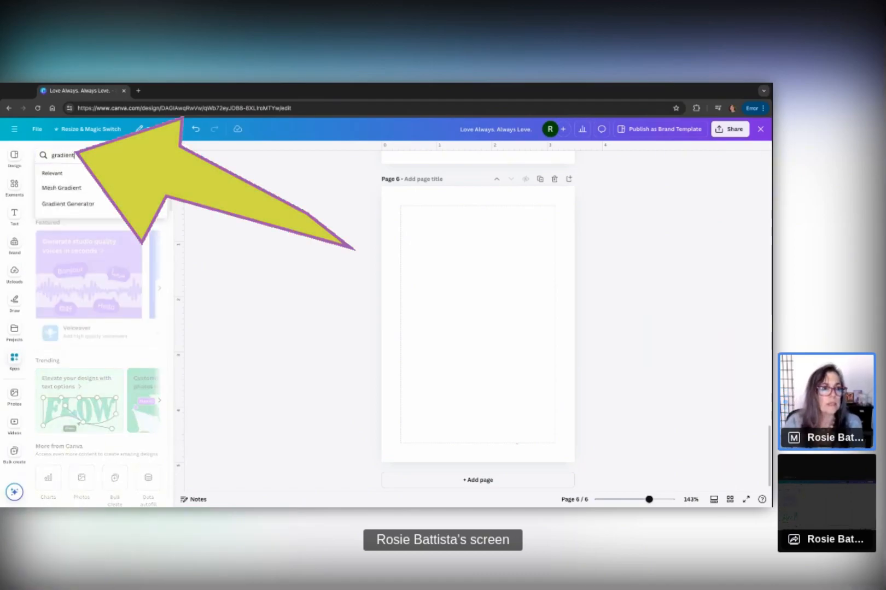
click(71, 206)
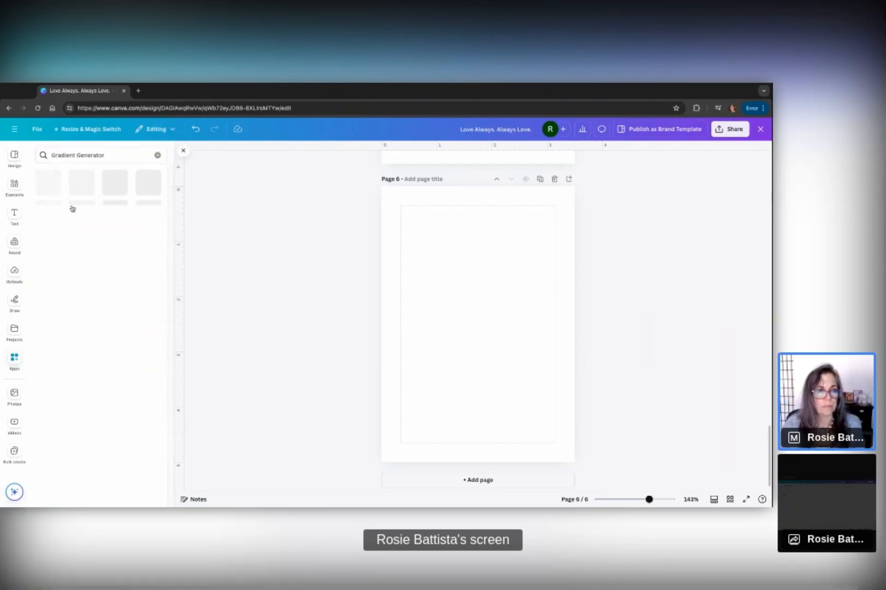
click(50, 188)
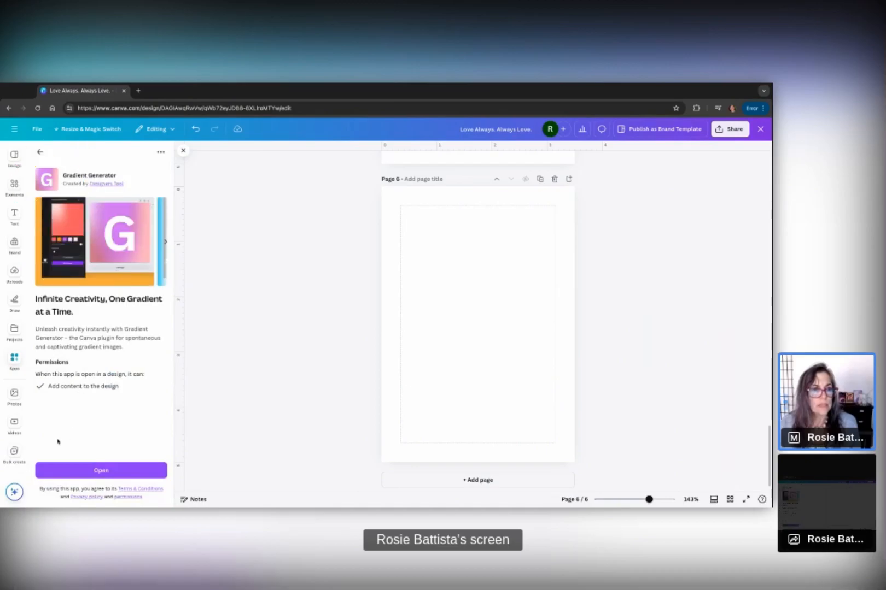
Step: Open the Gradient Generator, add its red-and-orange gradient to page 6 and enlarge it to cover the whole page
click(97, 472)
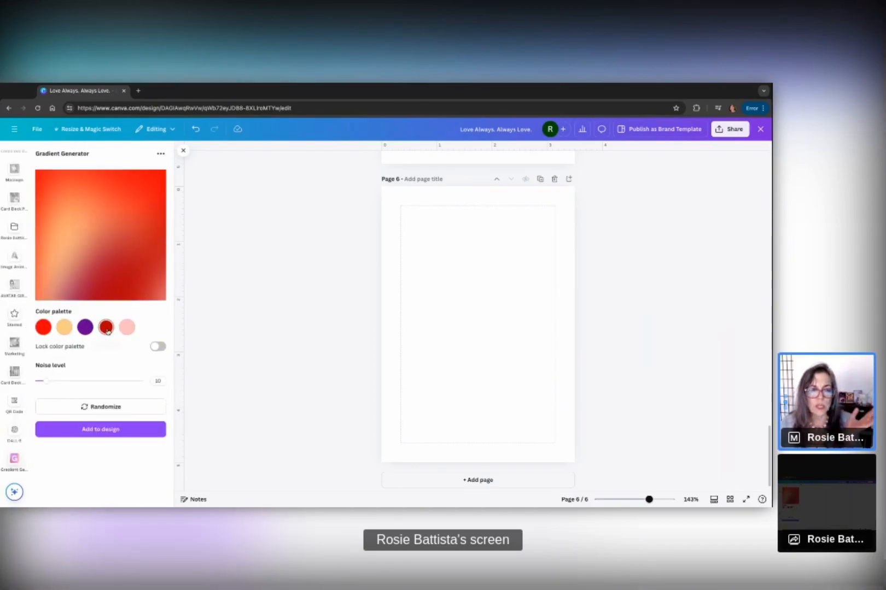
click(64, 327)
click(85, 327)
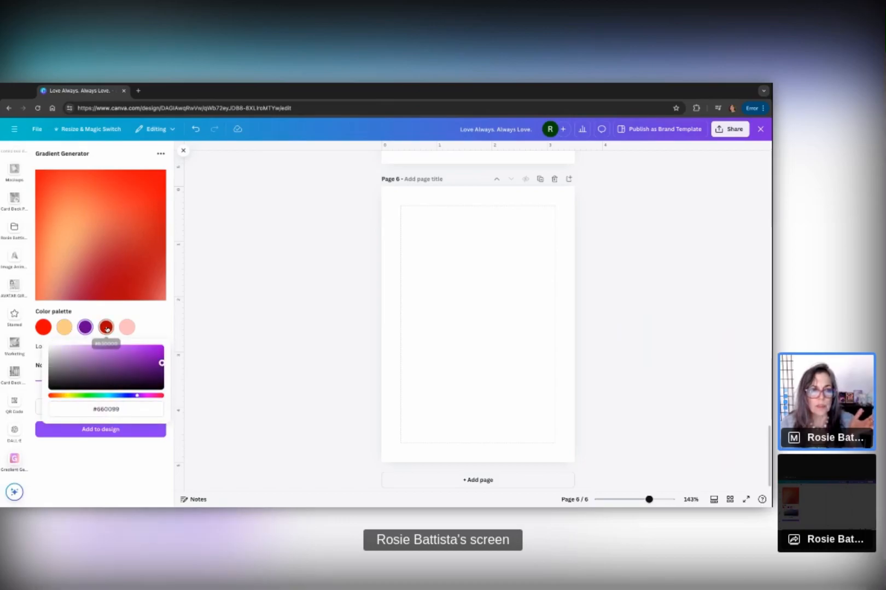
click(100, 429)
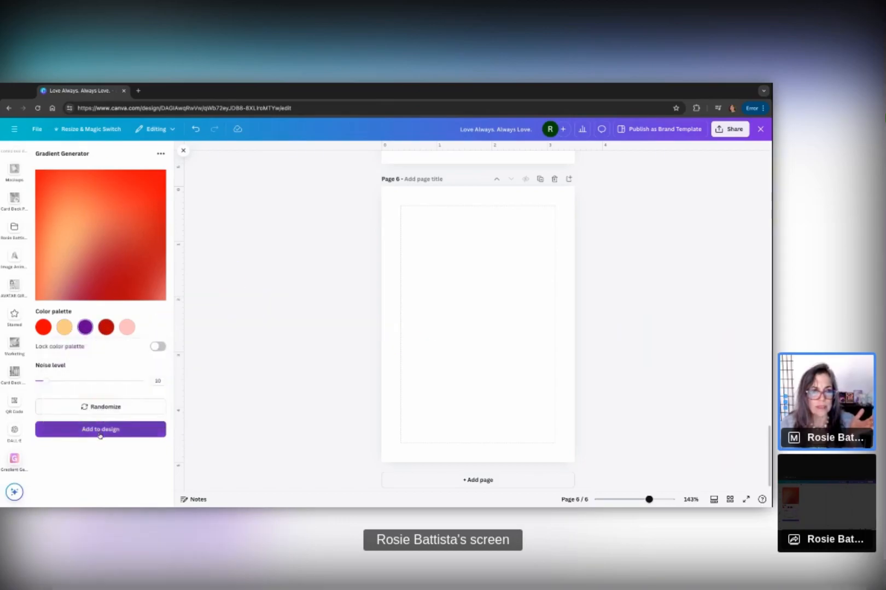
click(106, 327)
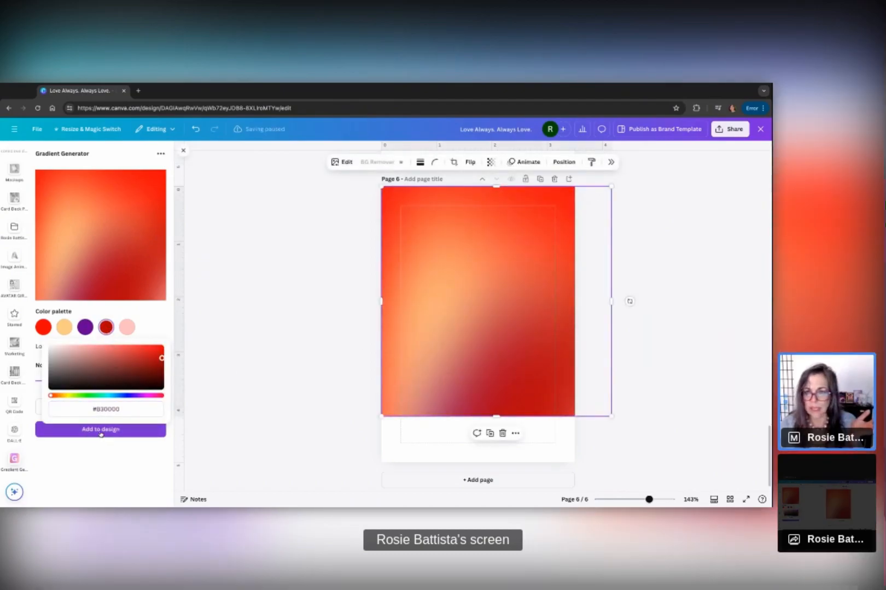
drag(496, 416, 496, 466)
scroll(511, 361, down, 1)
Step: Add a blank page 7, randomize the generator to a violet-and-red gradient, insert it and stretch it to the page's full height
click(491, 469)
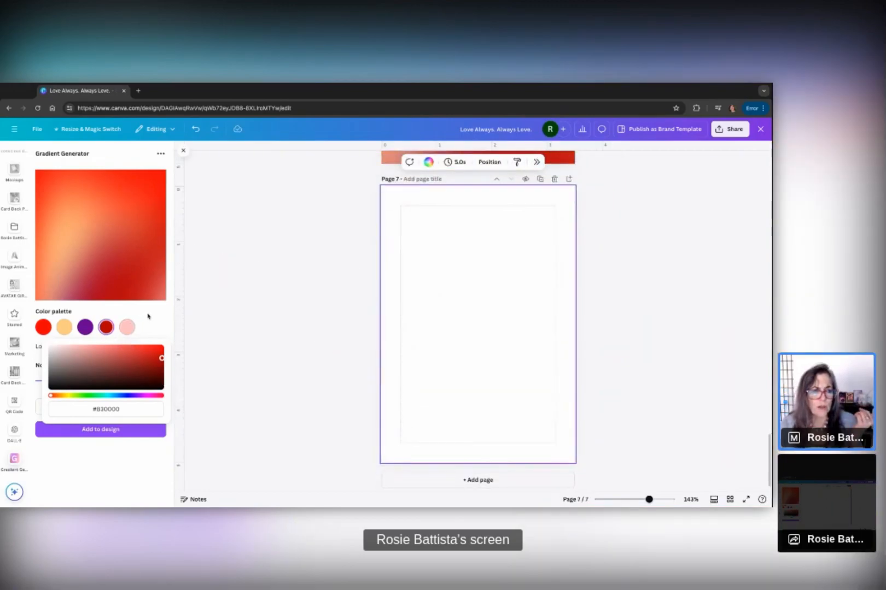
click(149, 337)
click(89, 409)
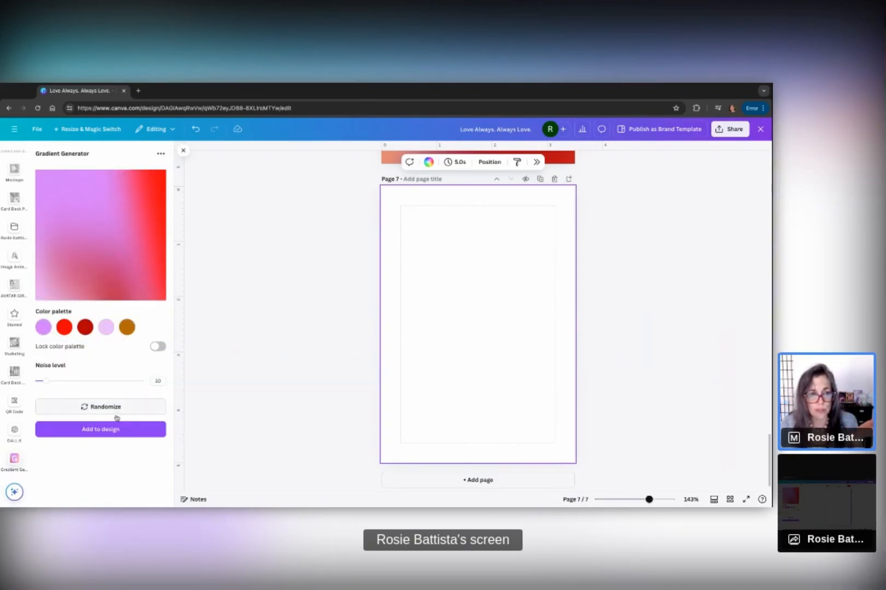
click(101, 430)
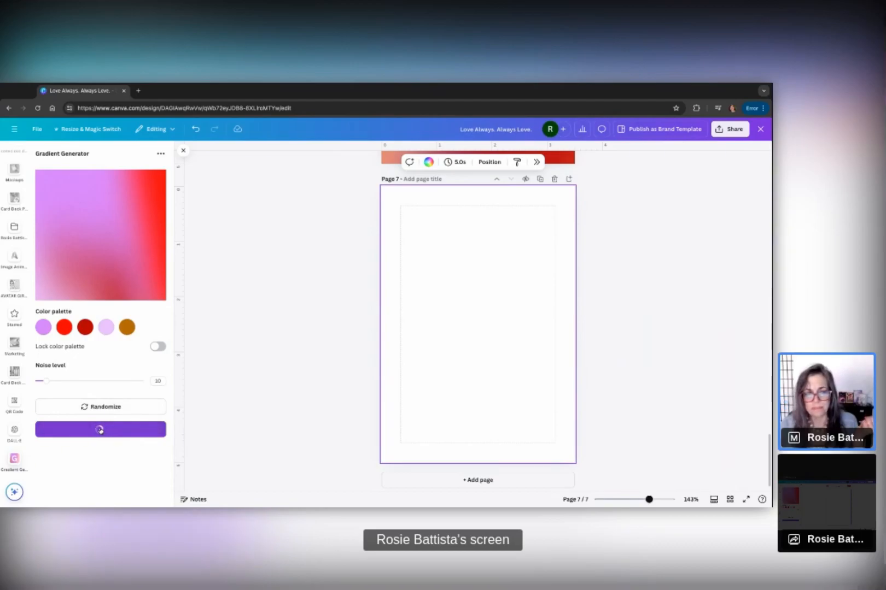
drag(499, 414, 496, 462)
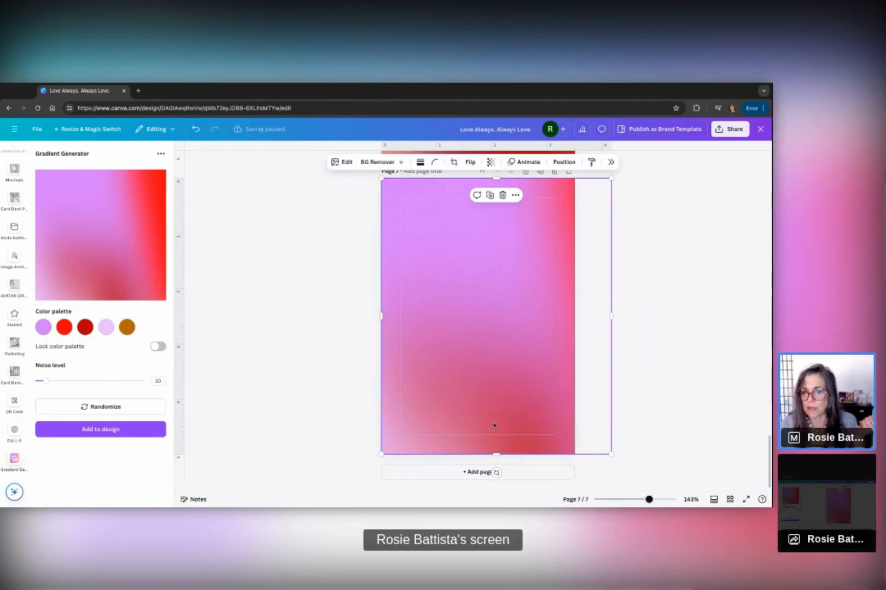
Step: Add a blank page 8 and randomize the generator's gradient to a pink, purple and ochre mix
click(475, 472)
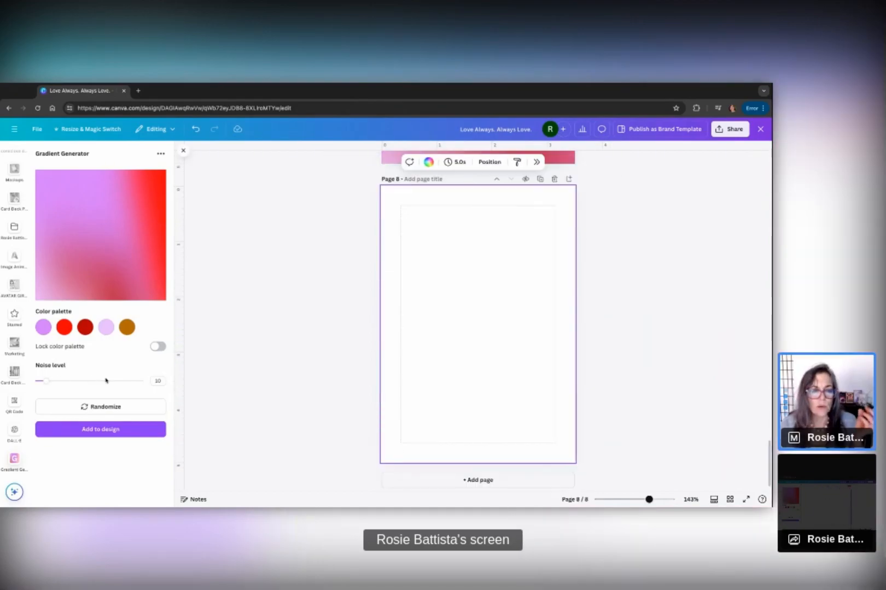
click(104, 407)
click(105, 407)
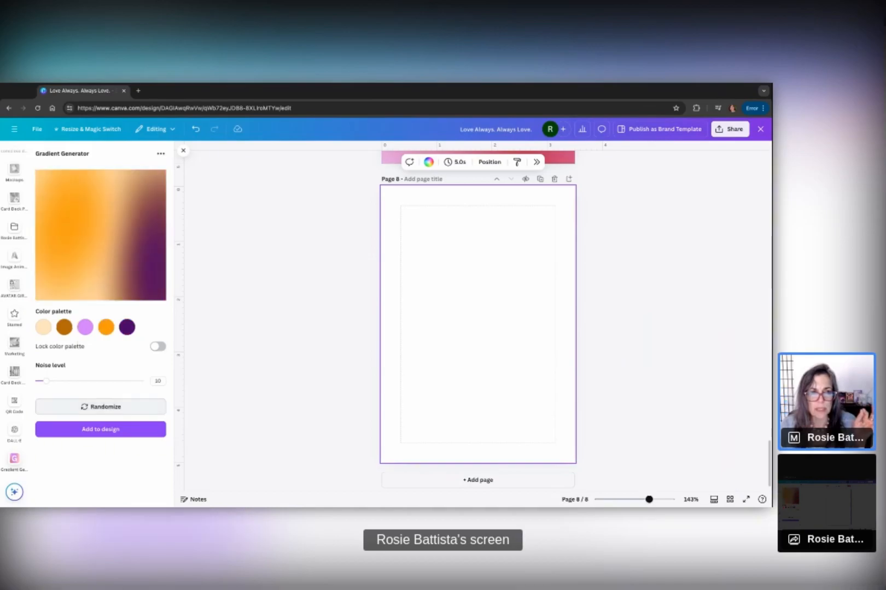
click(104, 408)
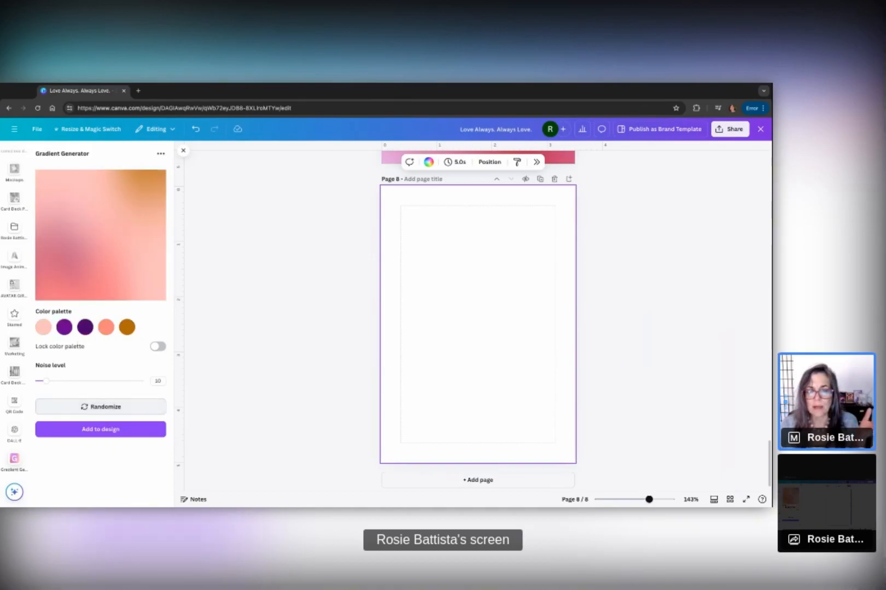
Step: Change the generator palette's light pink to dark reddish brown and its purple to muted lilac, and adjust the dark purple and salmon swatches
click(43, 328)
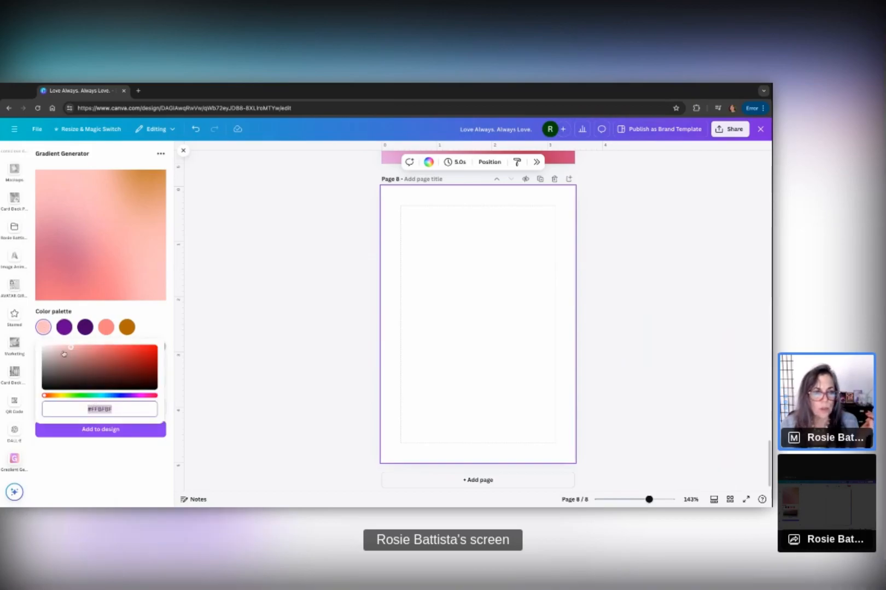
drag(70, 349, 132, 370)
click(64, 328)
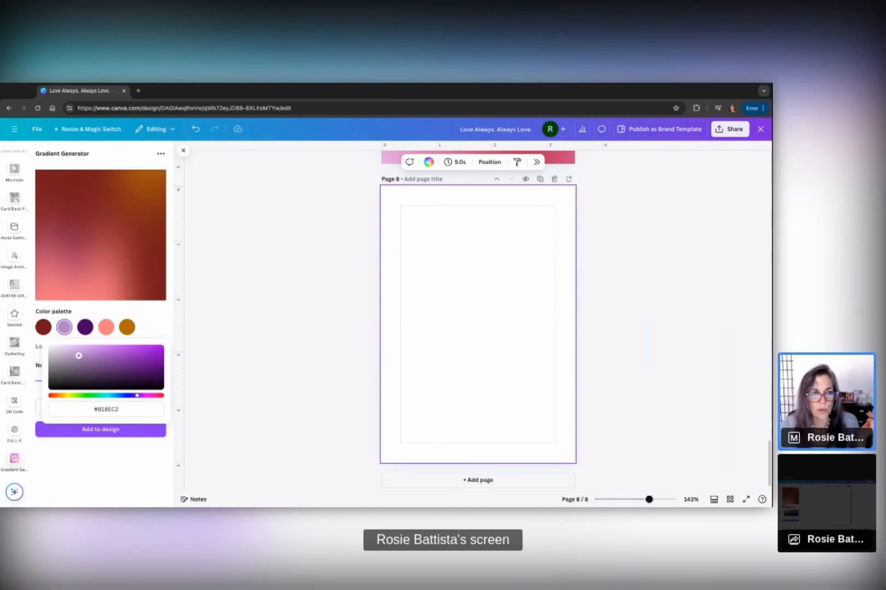
click(85, 328)
click(75, 377)
click(106, 328)
click(148, 379)
click(142, 324)
Step: Randomize the generator to a dark purple, red and pale pink gradient, insert it on page 8 and add a blank page 9
click(99, 408)
click(102, 408)
click(101, 407)
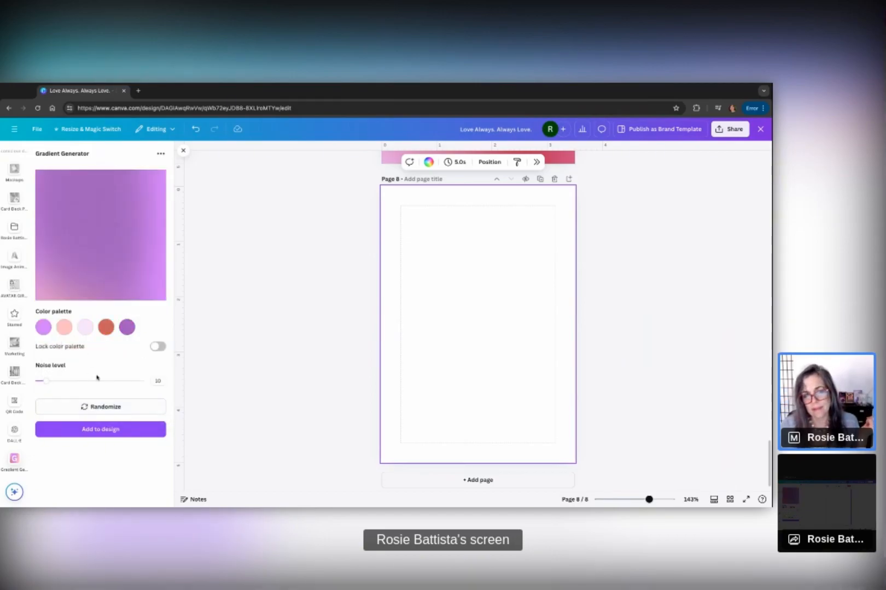
click(93, 409)
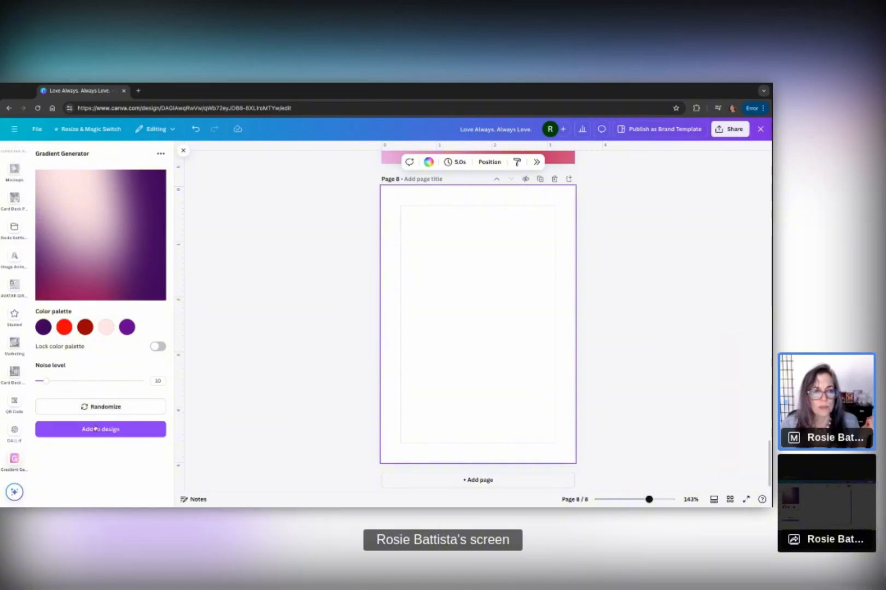
click(96, 430)
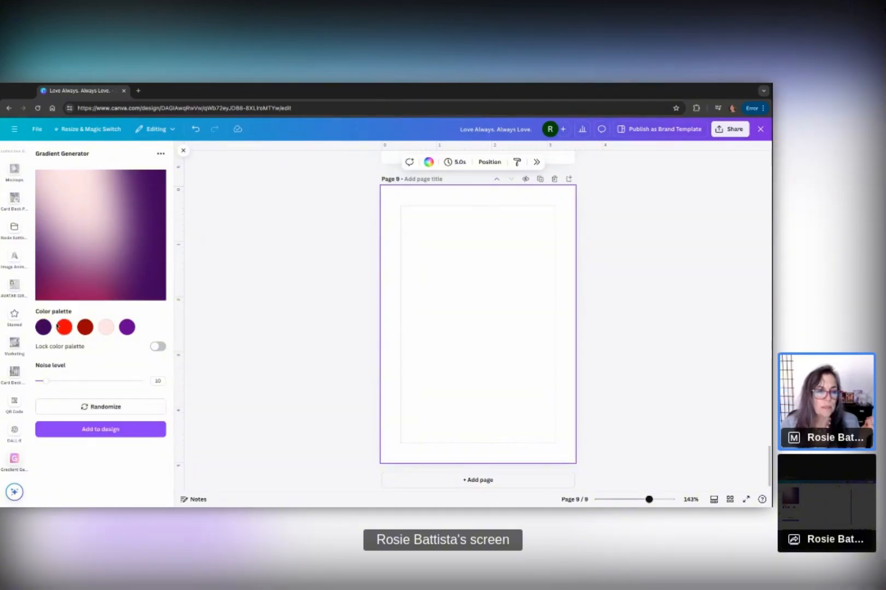
Step: Randomize to a purple-and-pink gradient, lock its color palette, and insert it on page 9 enlarged to fill the page
click(95, 407)
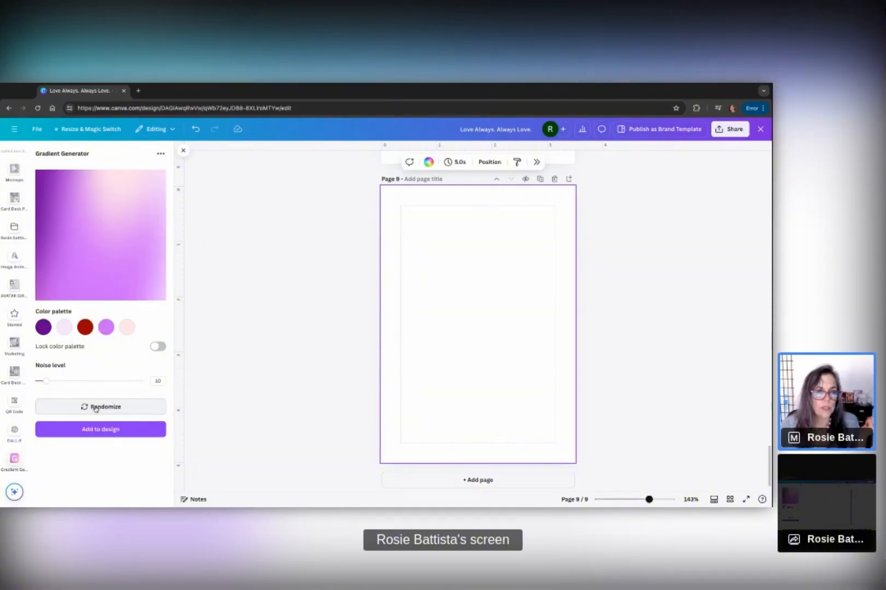
click(158, 347)
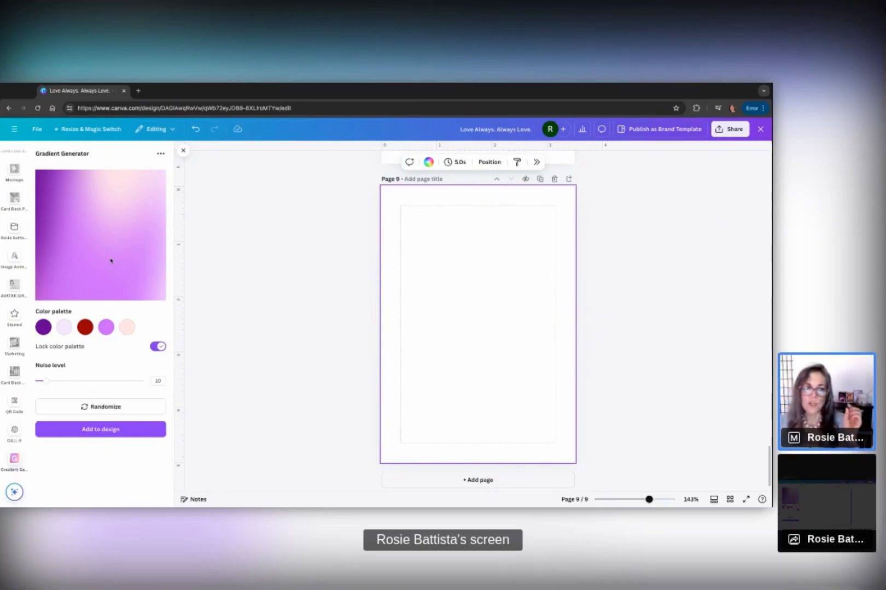
click(91, 429)
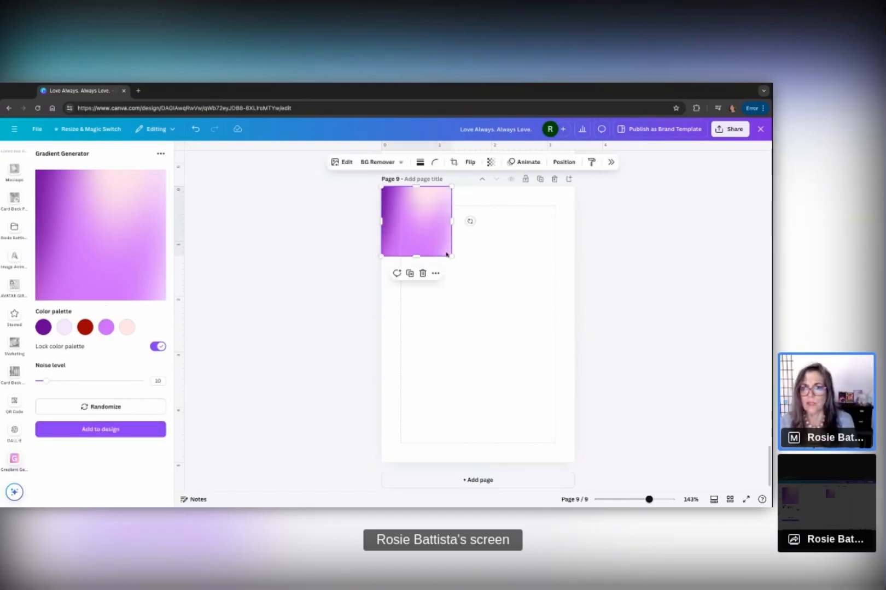
drag(451, 255, 574, 379)
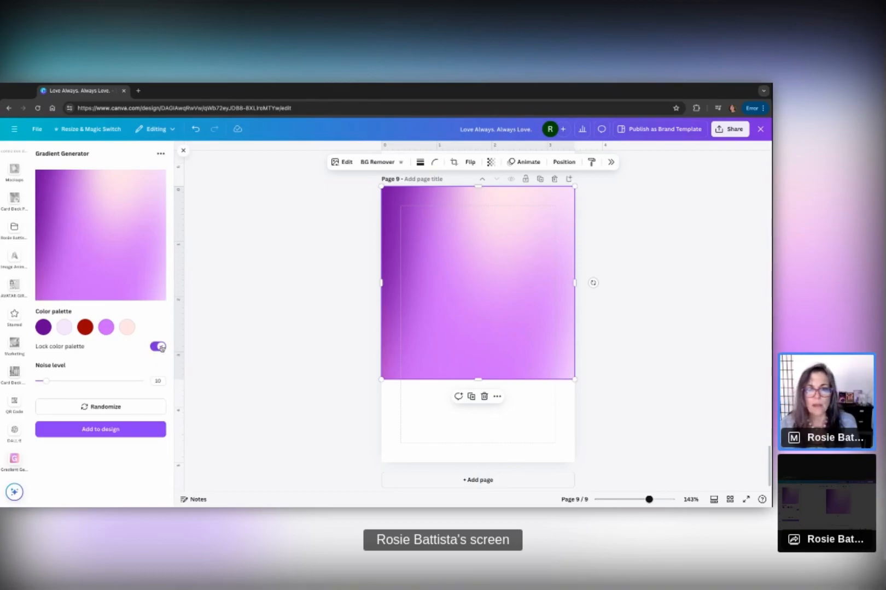
drag(478, 379, 478, 461)
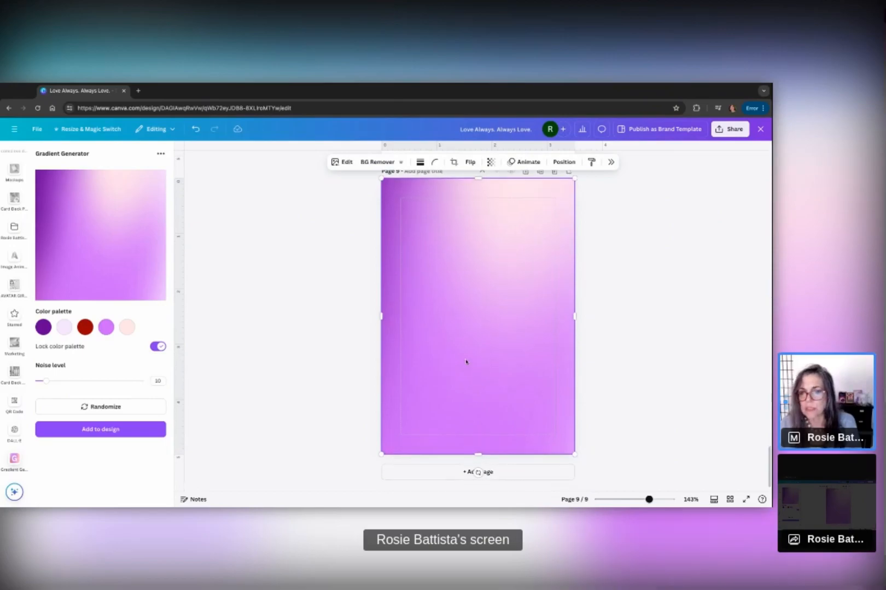
Step: Set the generator's noise level to 81, and duplicate page 9 with the copied gradient cropped to a band about 1.5 in tall at the top
click(541, 173)
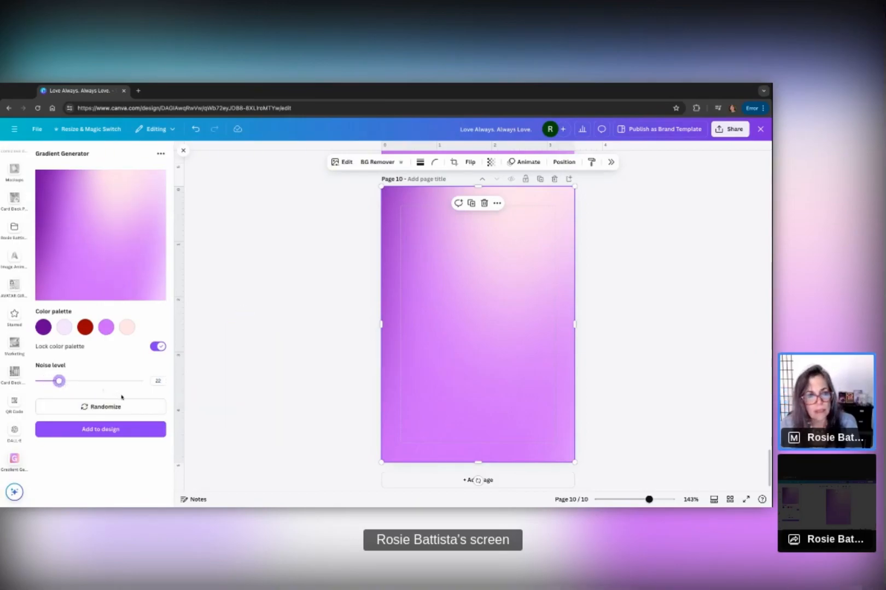
drag(61, 384, 124, 386)
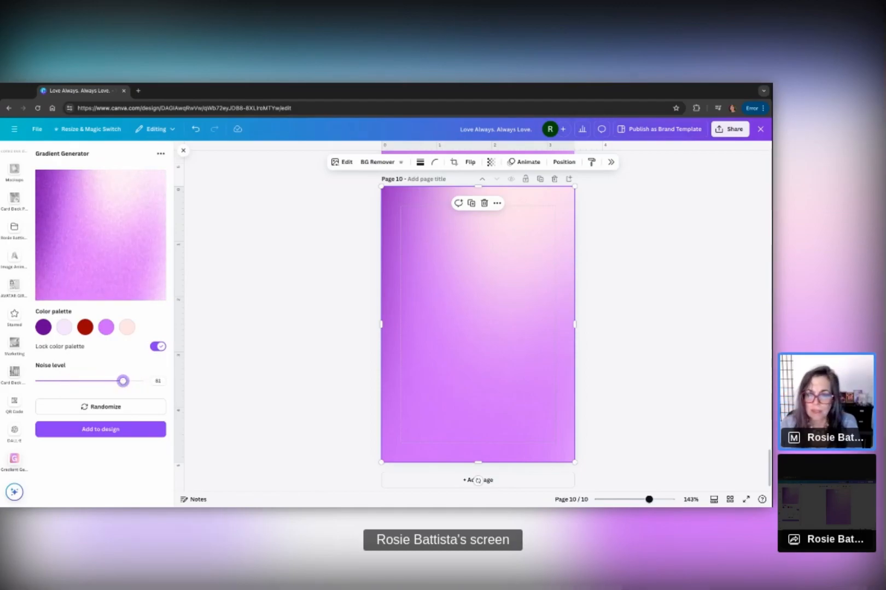
scroll(490, 442, down, 1)
drag(477, 455, 477, 269)
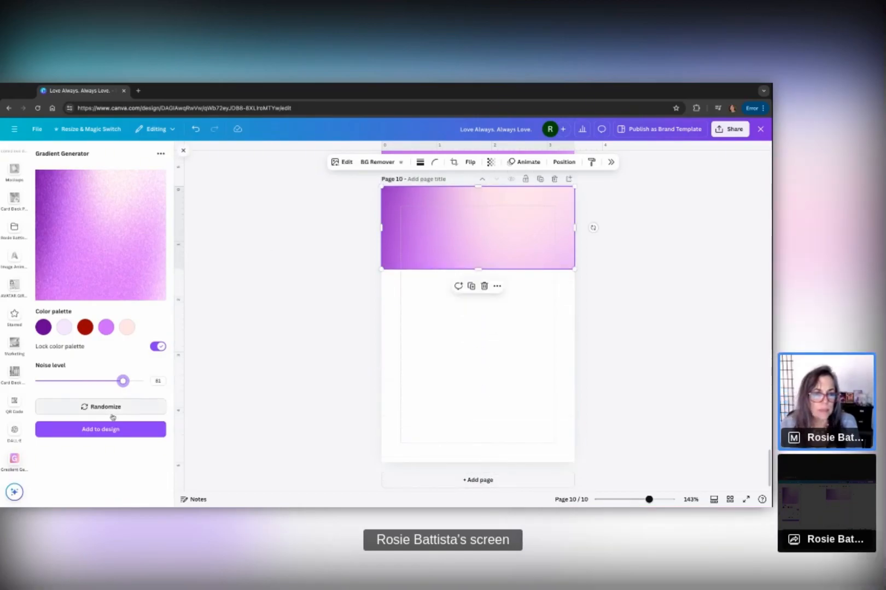
Step: Insert the noisy purple gradient on page 10 and resize it to fill the area below the band, leaving a narrow white gap
click(100, 427)
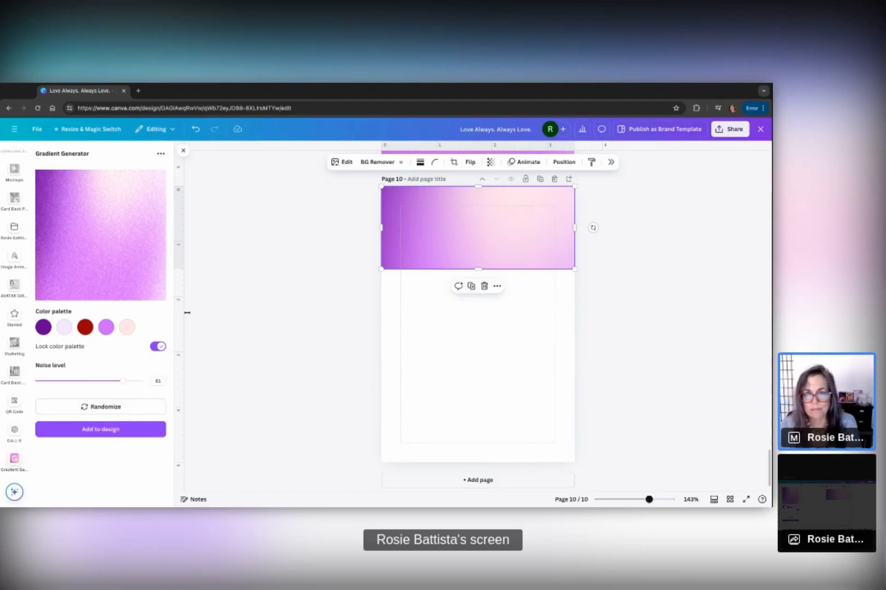
drag(472, 324, 473, 374)
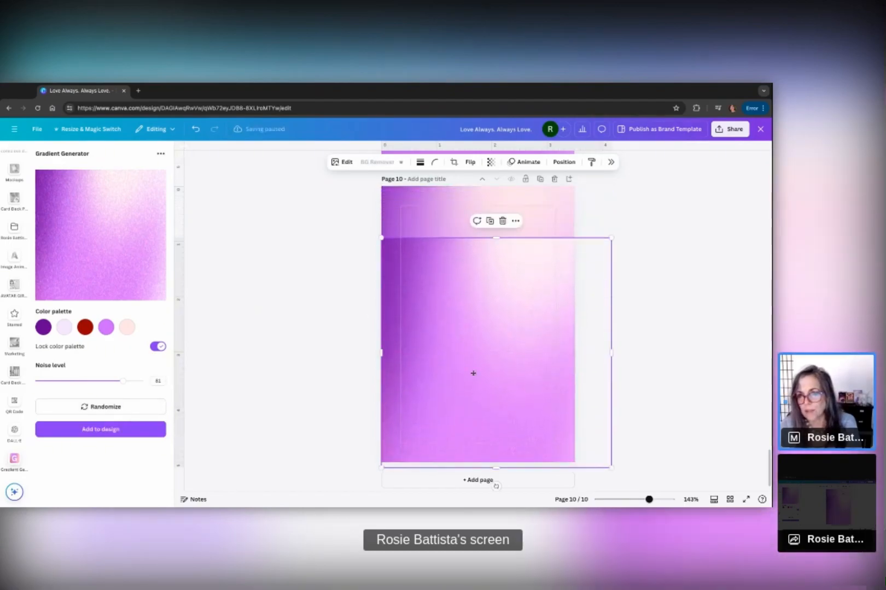
drag(611, 238, 565, 317)
drag(492, 393, 492, 373)
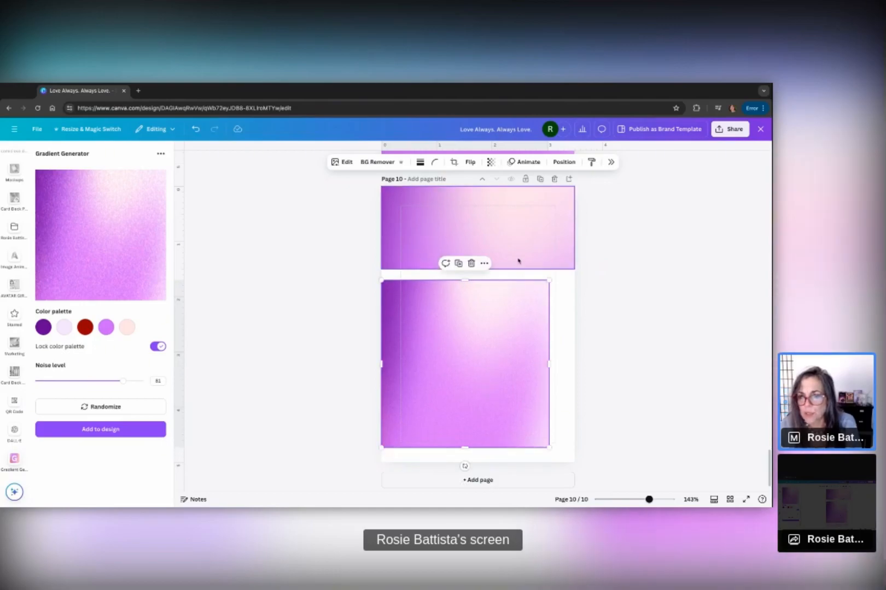
drag(549, 364, 574, 365)
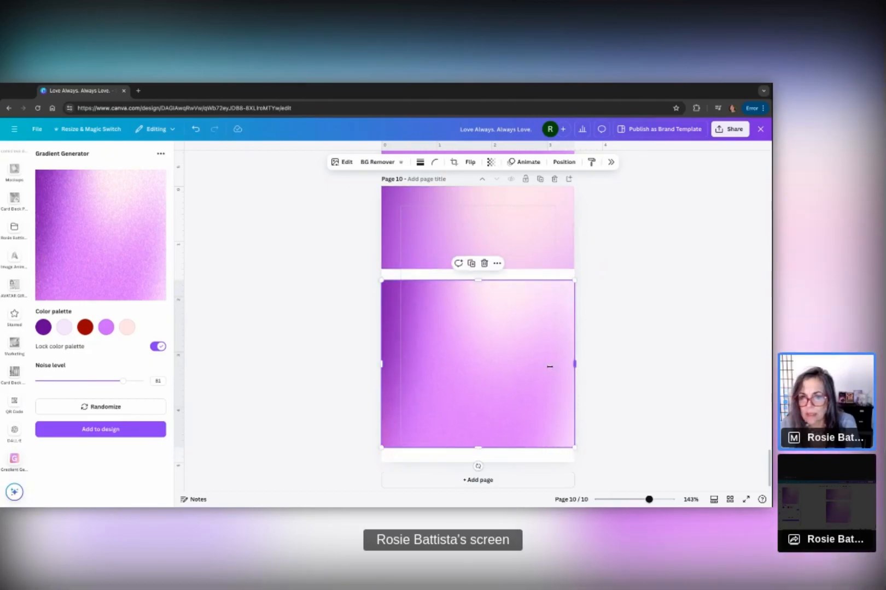
drag(484, 450, 477, 463)
click(618, 427)
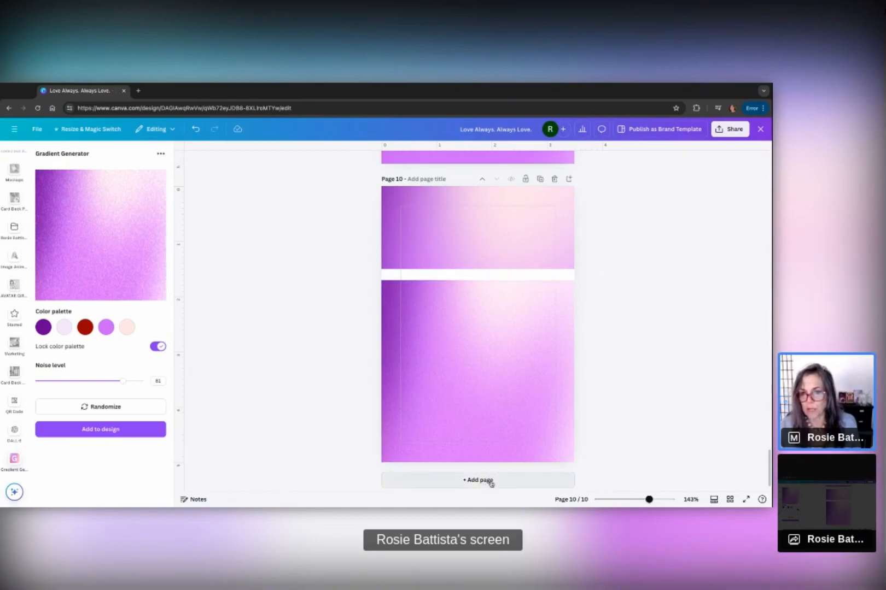
Step: Review the gradient pages from page 10 back up to page 1
scroll(674, 417, up, 3)
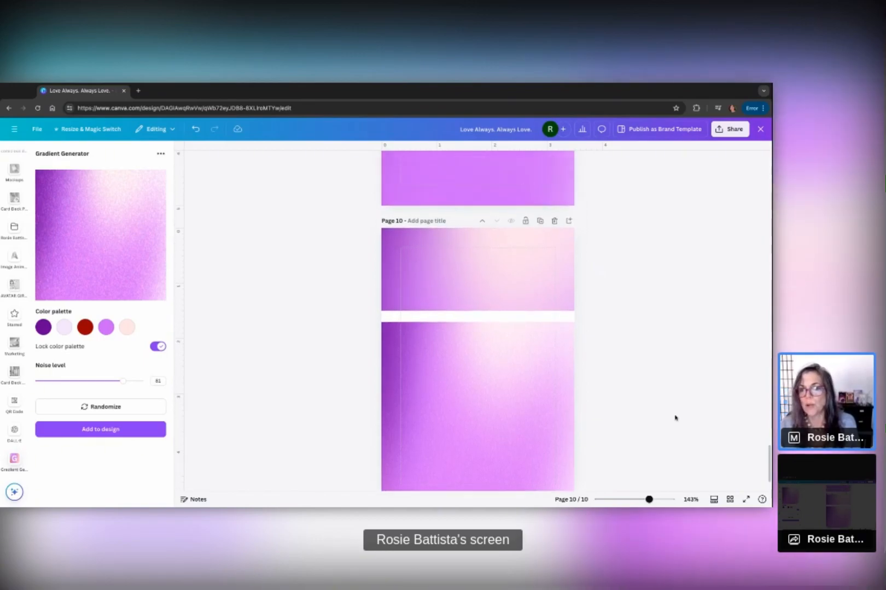
scroll(674, 417, up, 20)
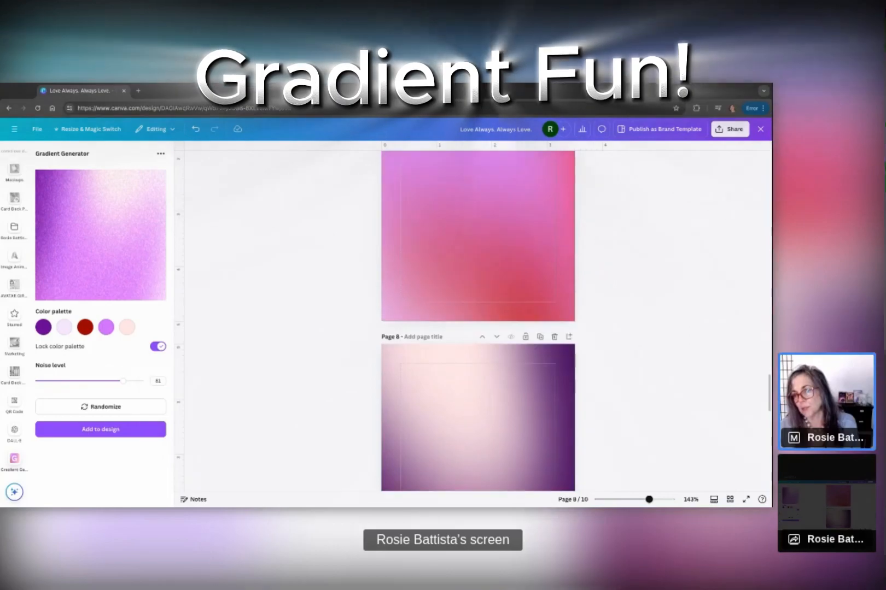
scroll(674, 417, up, 20)
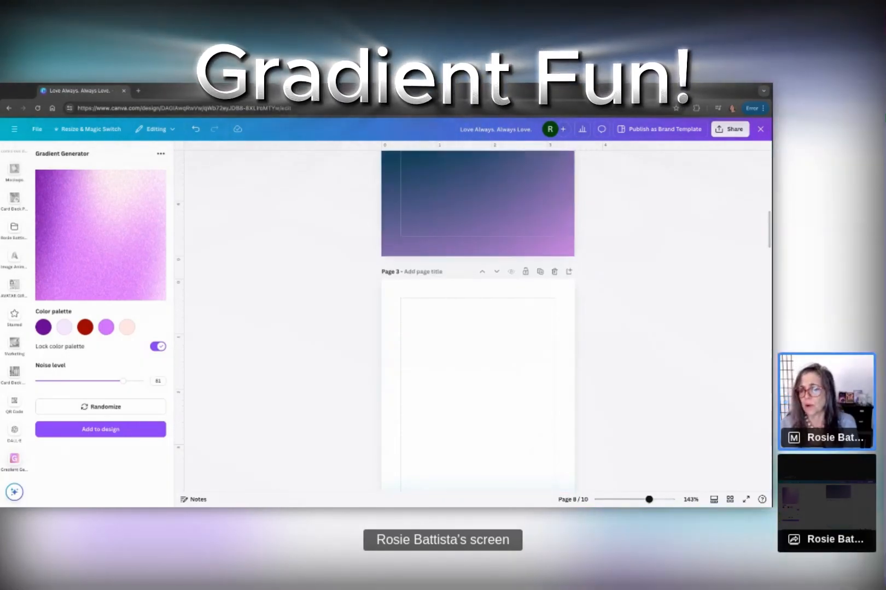
scroll(675, 403, up, 5)
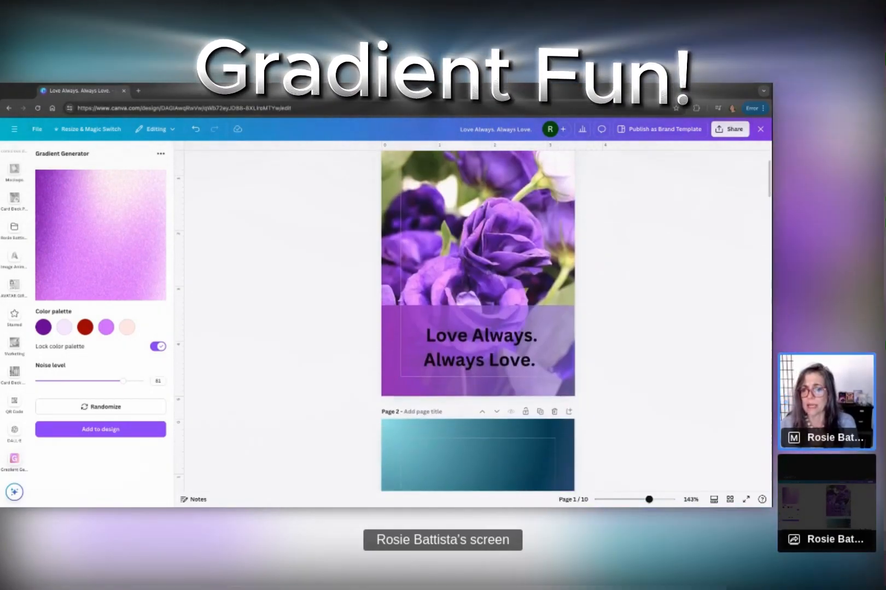